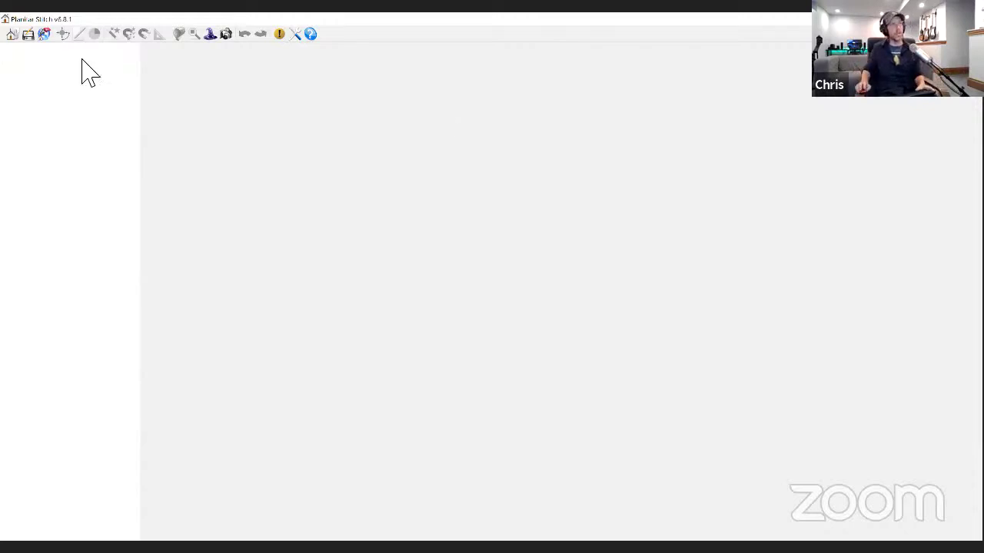
{"action": "left_click", "coordinate": [12, 35]}
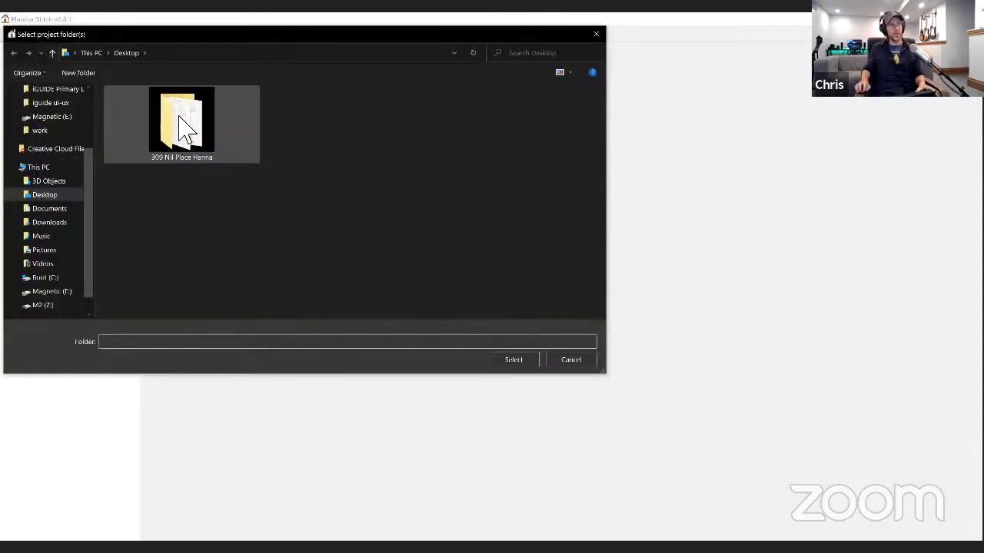
{"action": "left_click", "coordinate": [180, 128]}
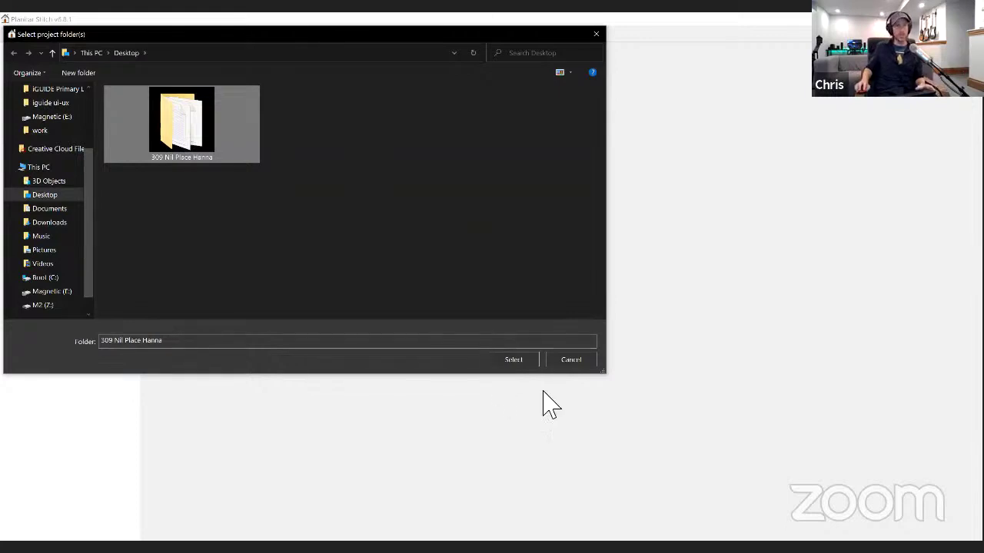
{"action": "left_click", "coordinate": [514, 361]}
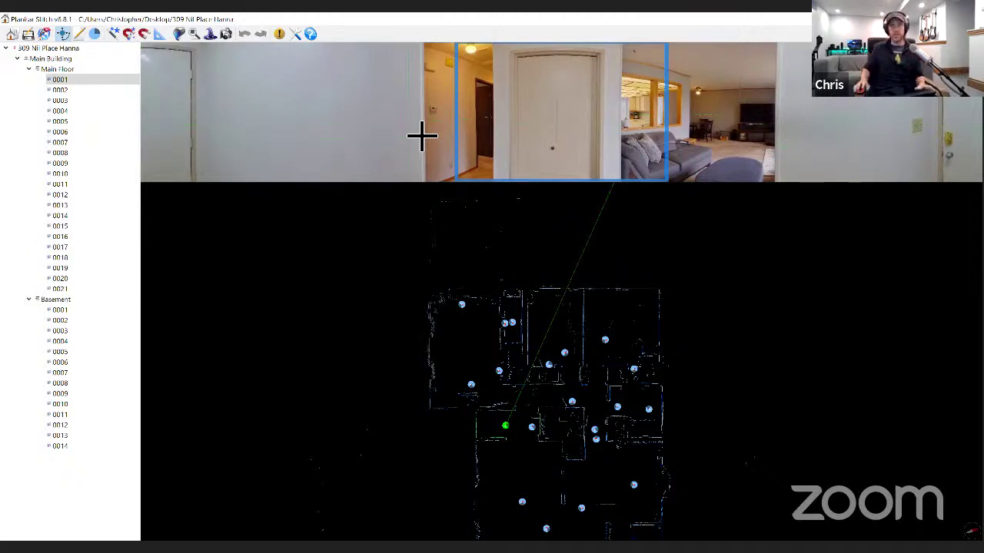
- View main-floor scan 0008's panorama, then show the Main Floor's above-grade floor properties
{"action": "left_click", "coordinate": [54, 155]}
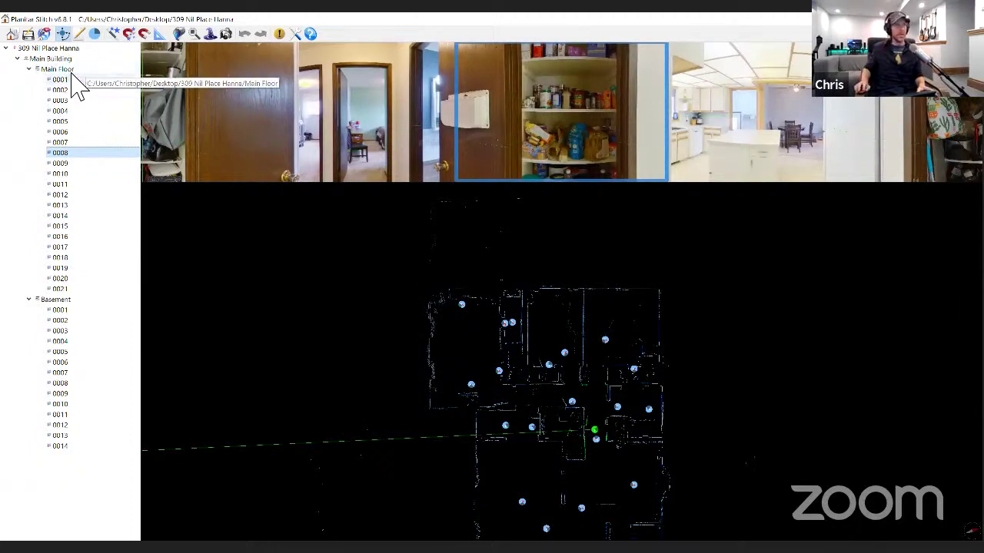
{"action": "left_click", "coordinate": [61, 71]}
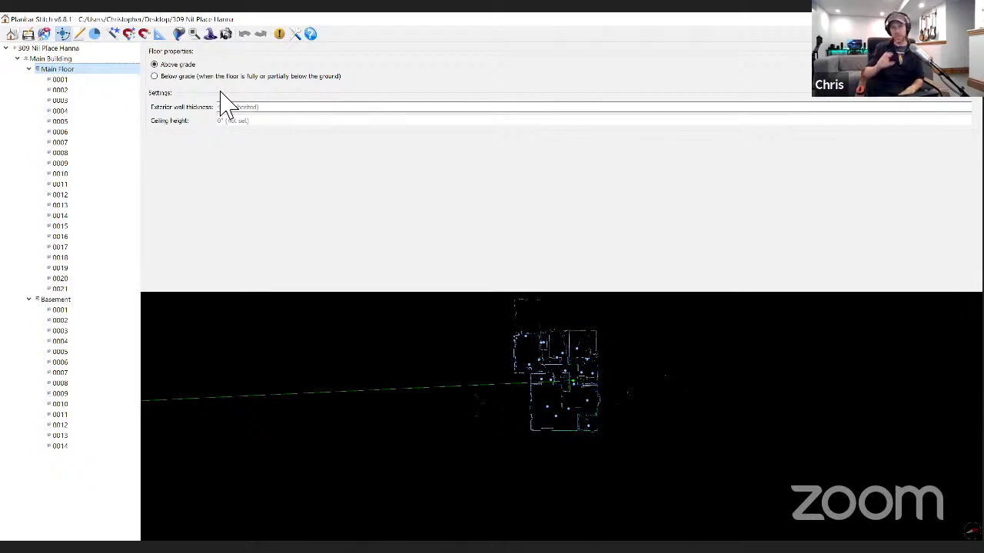
- Check the Basement's below-grade properties and plan, then return to the main-floor panorama view
{"action": "left_click", "coordinate": [64, 70]}
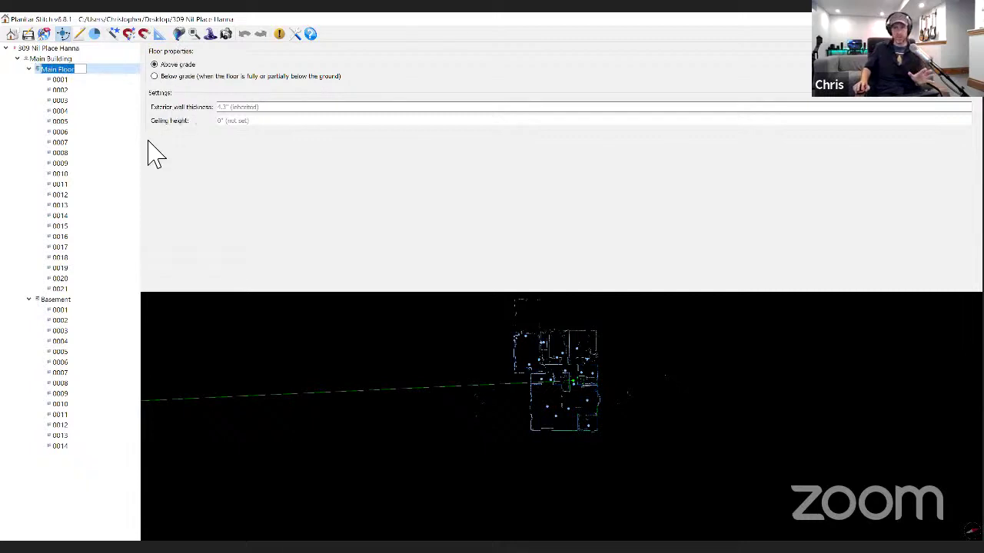
{"action": "left_click", "coordinate": [54, 300]}
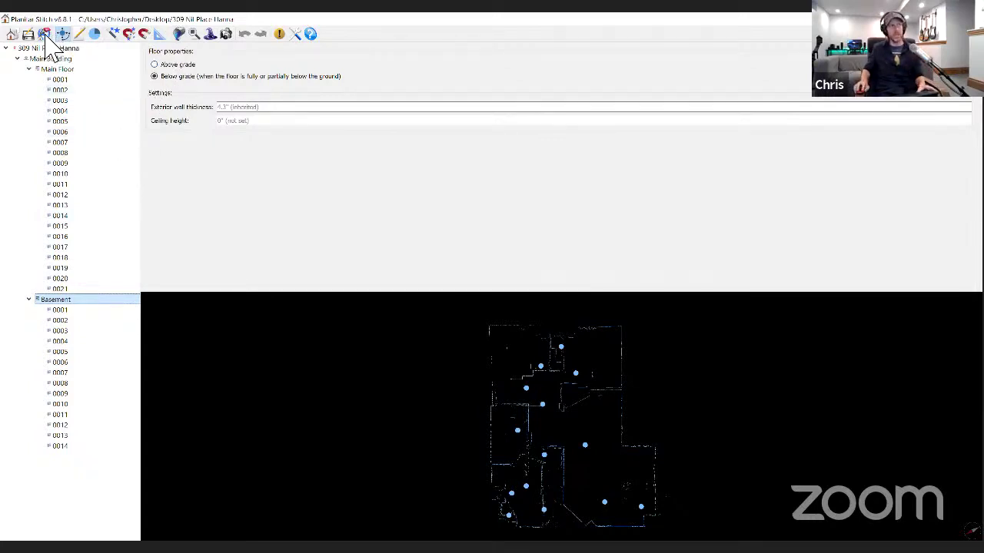
{"action": "left_click", "coordinate": [46, 35]}
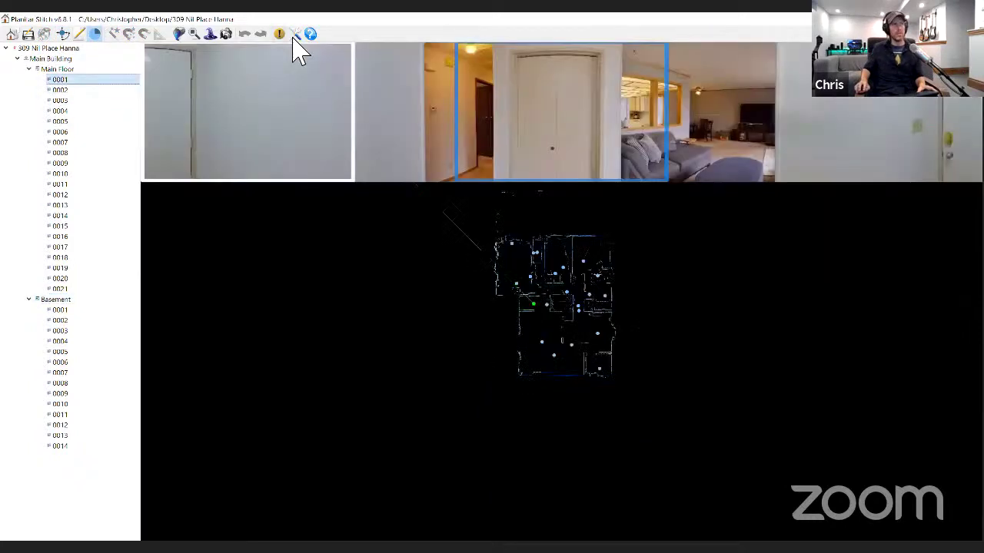
- Turn on Select initial pano/angle in the program settings
{"action": "left_click", "coordinate": [295, 35]}
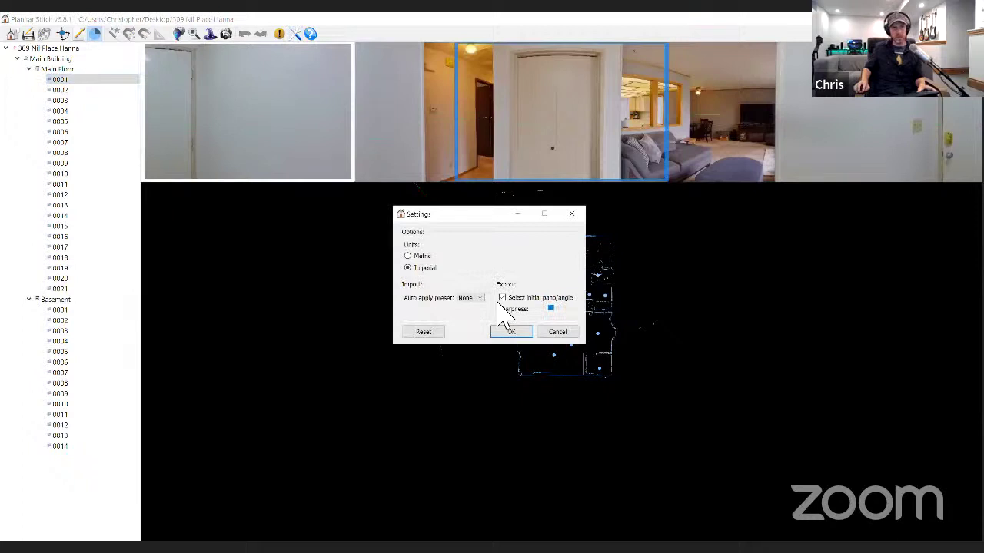
{"action": "left_click", "coordinate": [503, 298]}
{"action": "left_click", "coordinate": [511, 332]}
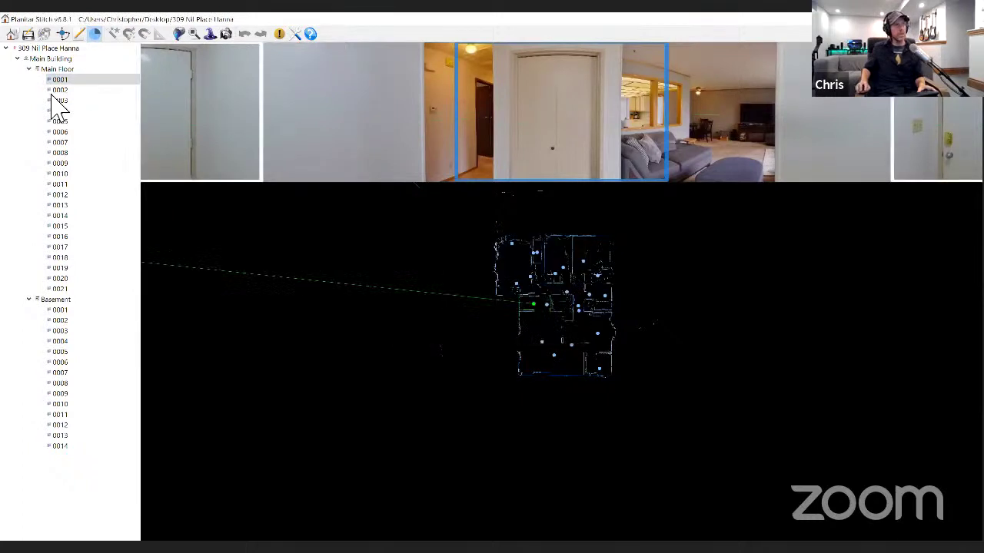
- Start the iGUIDE export from Main Floor scan 0001 and pick this panorama as the starting view
{"action": "left_click", "coordinate": [47, 59]}
{"action": "left_click", "coordinate": [57, 79]}
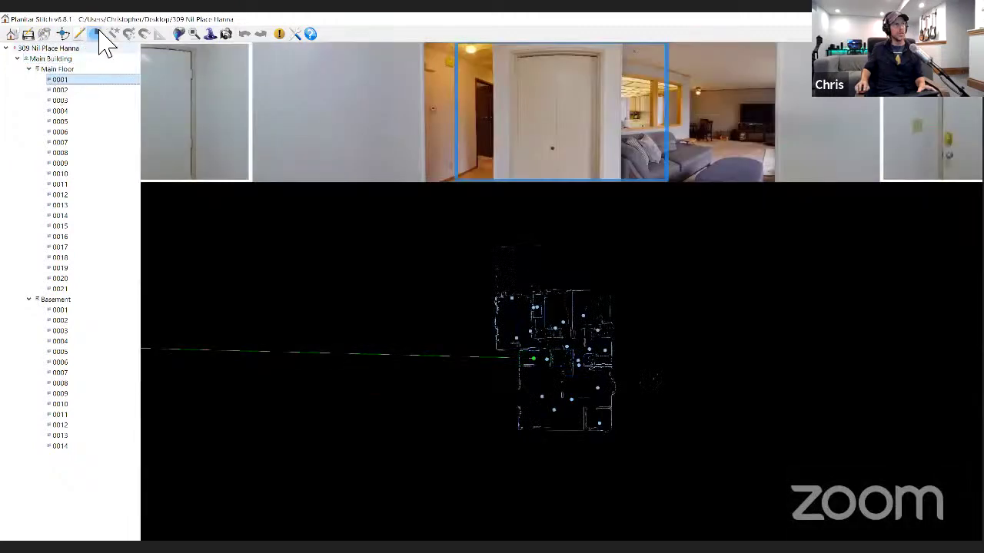
{"action": "left_click", "coordinate": [63, 34]}
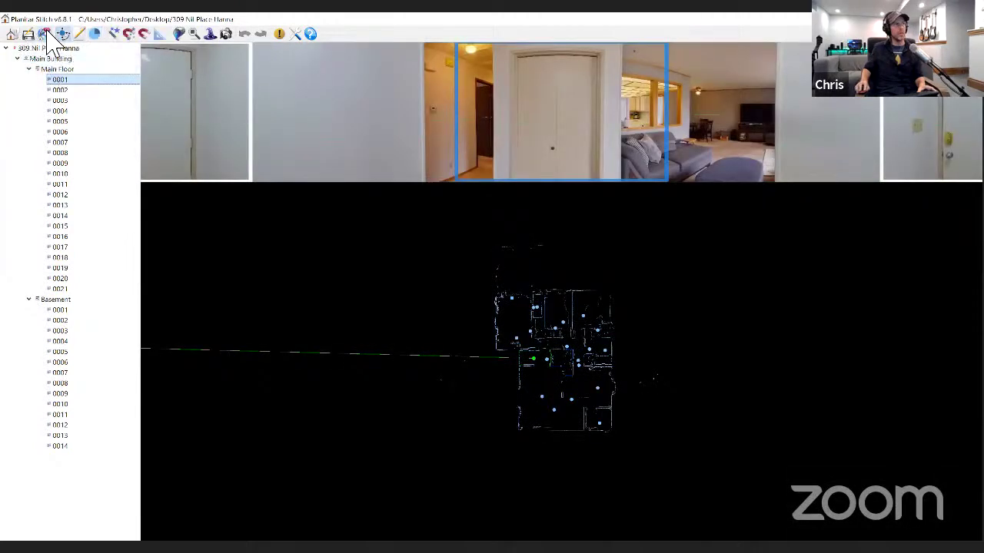
{"action": "left_click", "coordinate": [45, 35]}
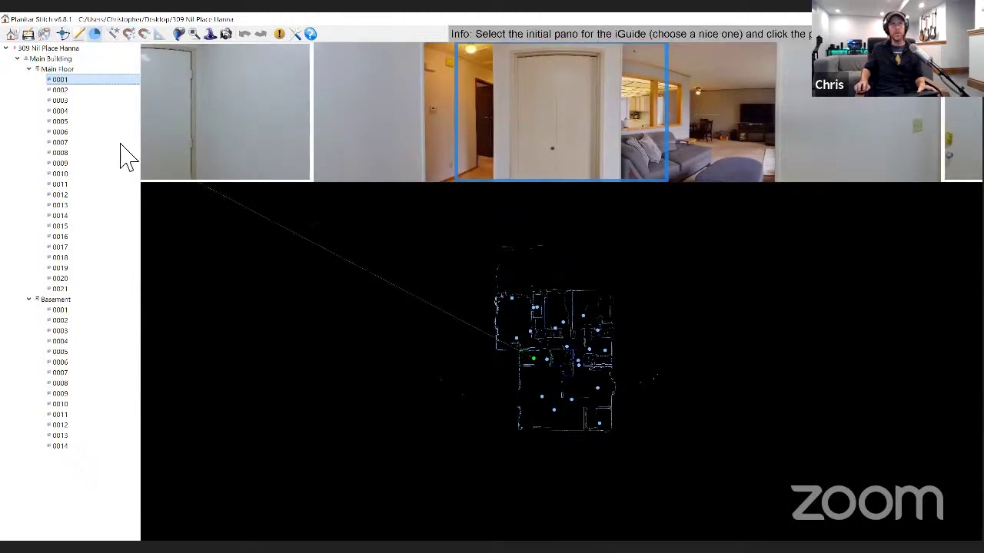
{"action": "left_click", "coordinate": [388, 85]}
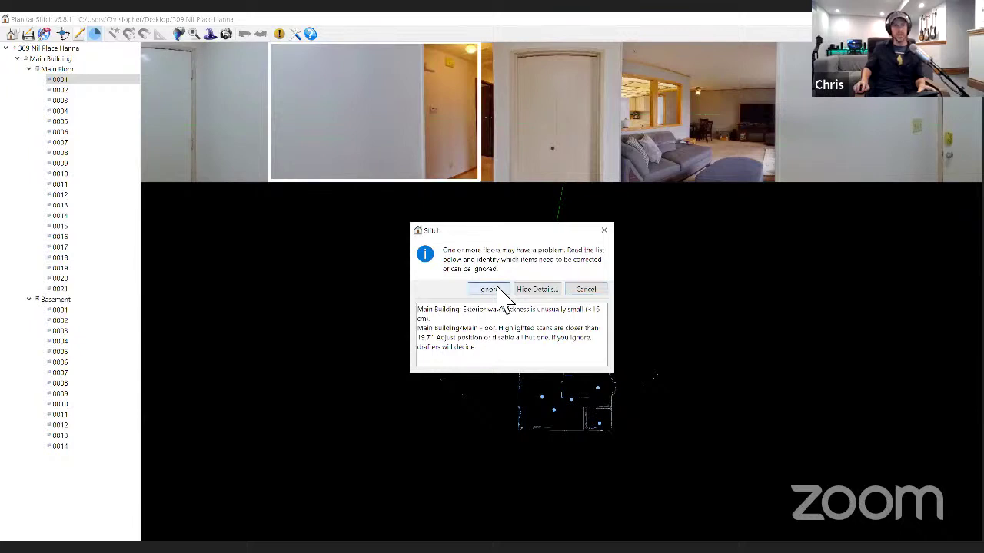
- Ignore the thin-wall and closely-spaced-scan warnings and let stitching and export finish
{"action": "key", "text": "Return"}
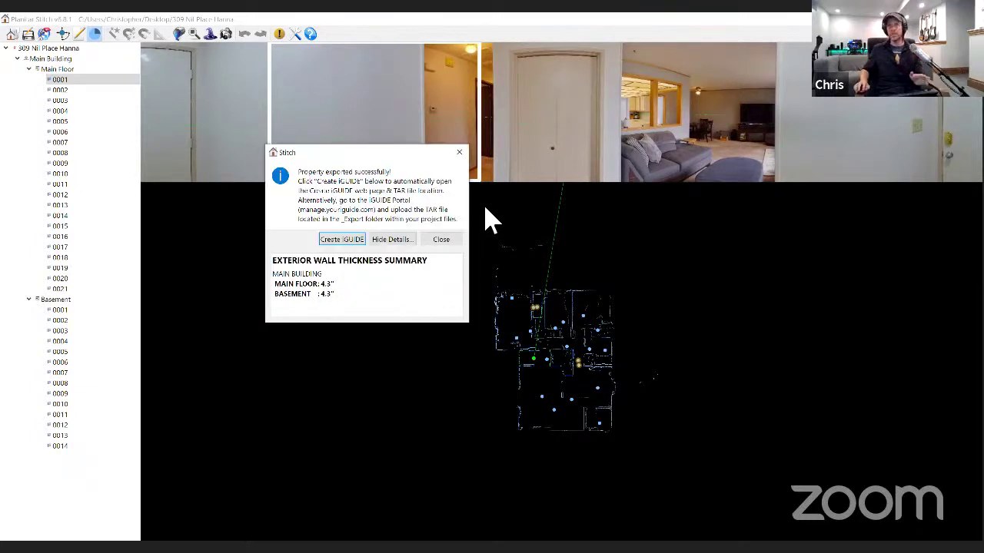
- Close the export success dialog
{"action": "left_click", "coordinate": [459, 152]}
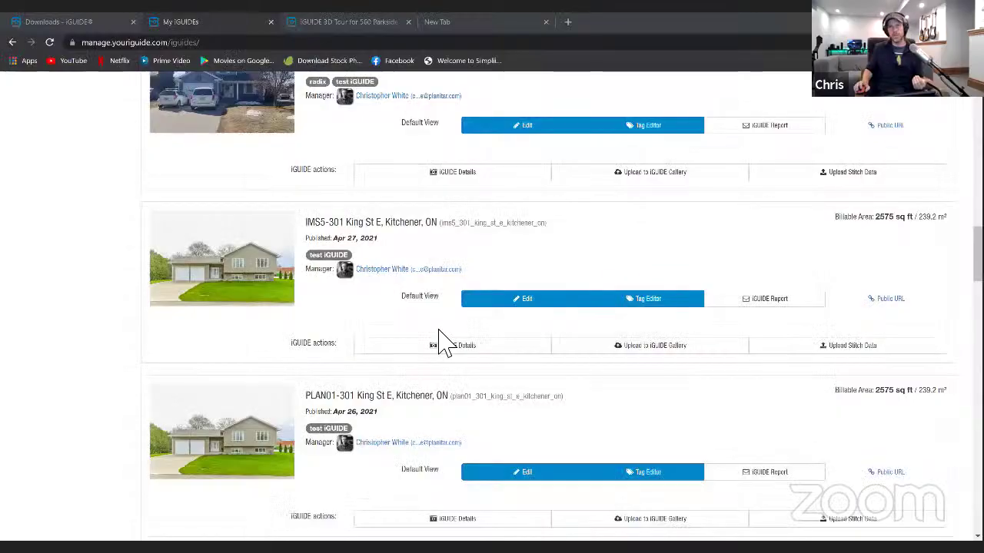
- Scroll the My iGUIDEs list back up to the top
{"action": "scroll", "coordinate": [442, 342], "scroll_direction": "up", "scroll_amount": 8}
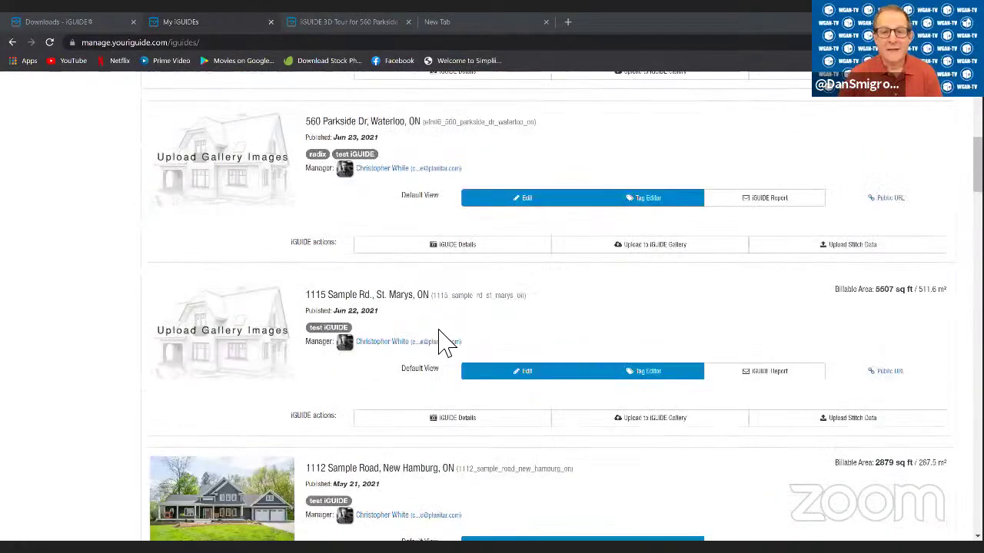
{"action": "scroll", "coordinate": [442, 342], "scroll_direction": "up", "scroll_amount": 5}
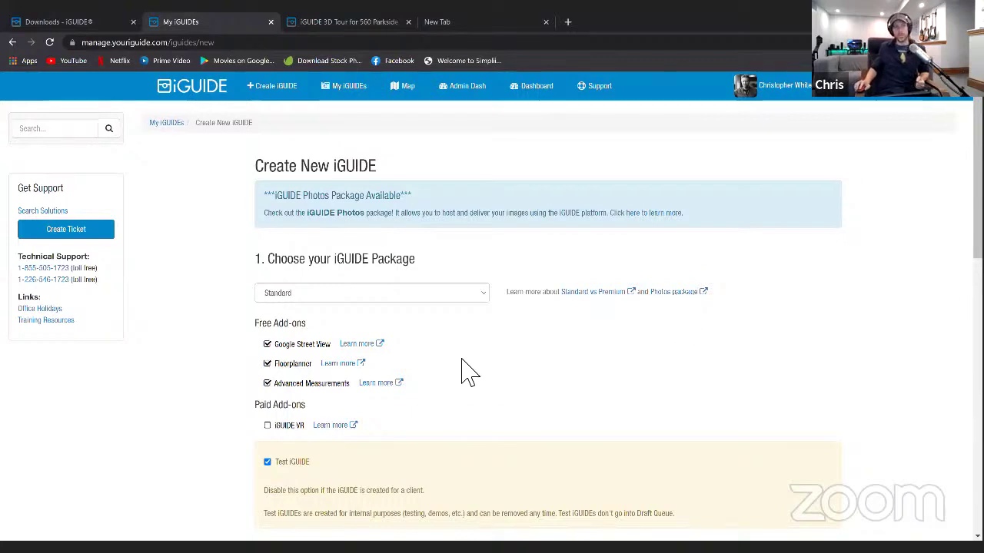
- Scroll through the Create New iGUIDE options and zoom the page in to 125%
{"action": "scroll", "coordinate": [468, 374], "scroll_direction": "down", "scroll_amount": 2}
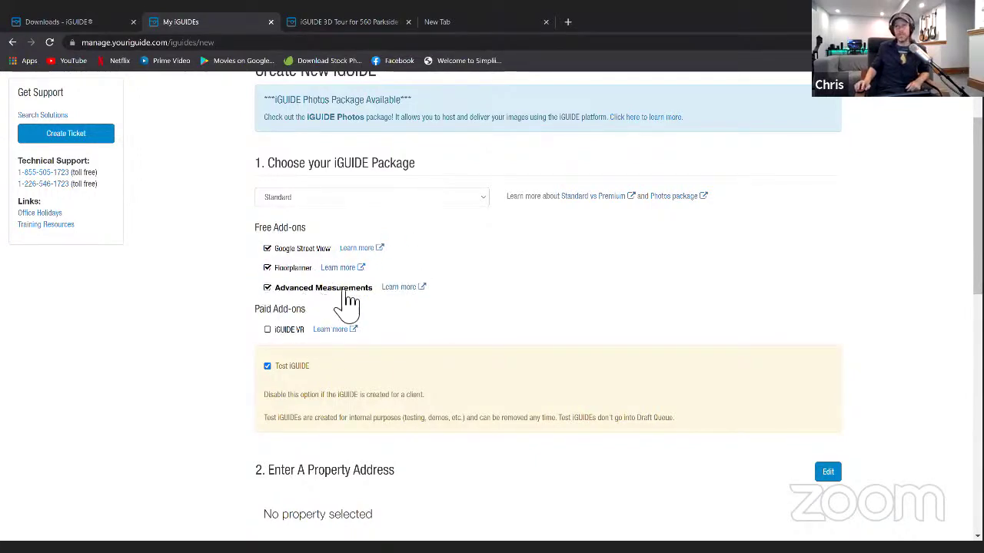
{"action": "scroll", "coordinate": [406, 285], "scroll_direction": "down", "scroll_amount": 2}
{"action": "scroll", "coordinate": [406, 285], "scroll_direction": "up", "scroll_amount": 4}
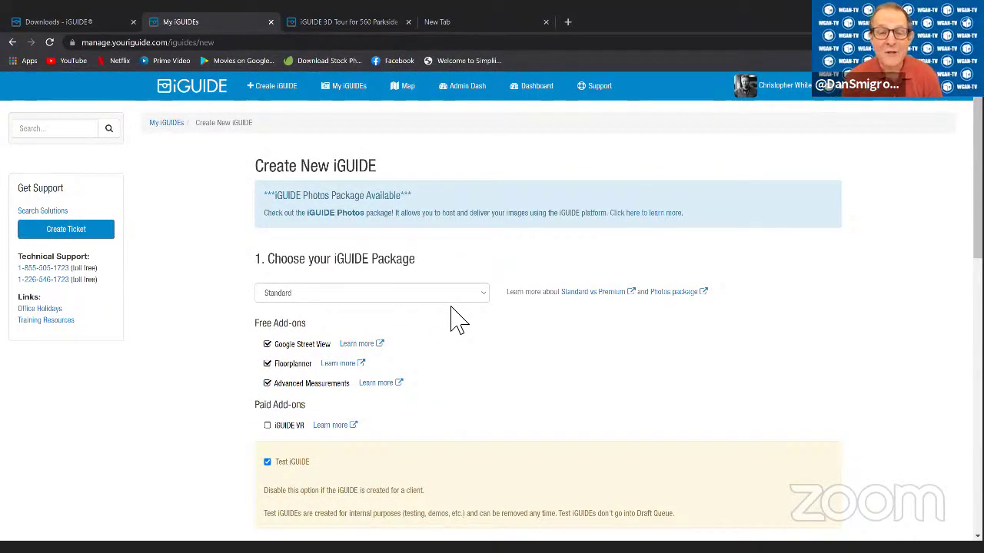
{"action": "key", "text": "ctrl+plus"}
{"action": "key", "text": "ctrl+plus"}
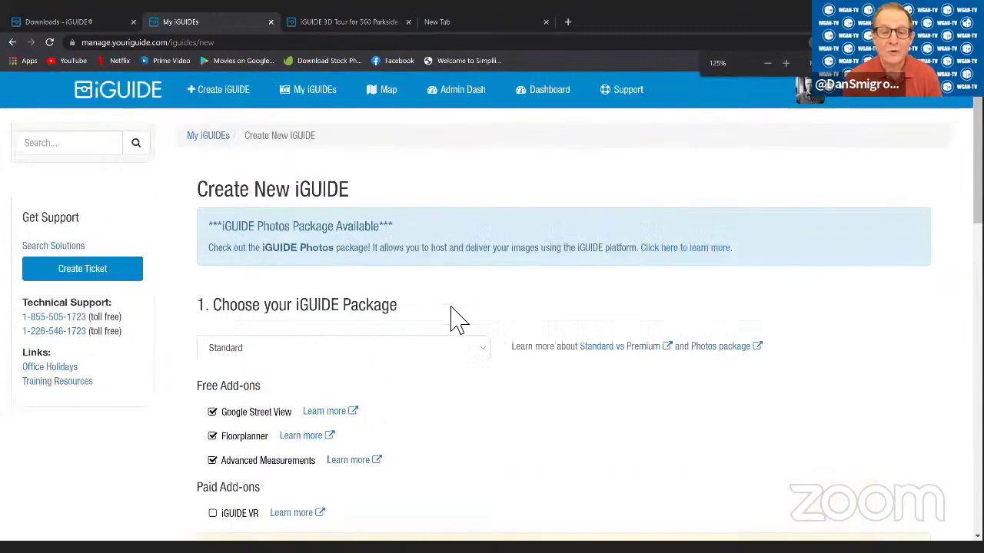
{"action": "scroll", "coordinate": [457, 319], "scroll_direction": "down", "scroll_amount": 2}
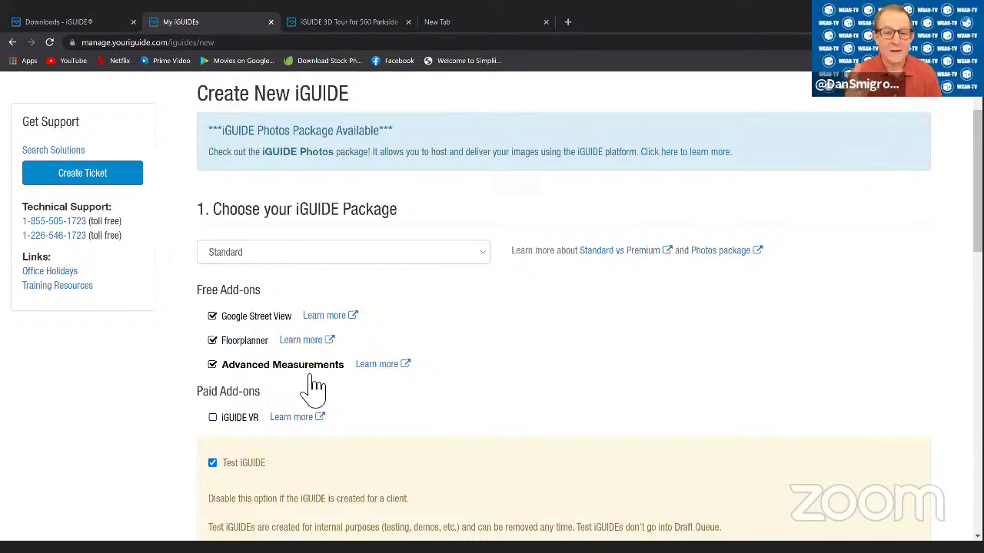
{"action": "scroll", "coordinate": [313, 389], "scroll_direction": "down", "scroll_amount": 2}
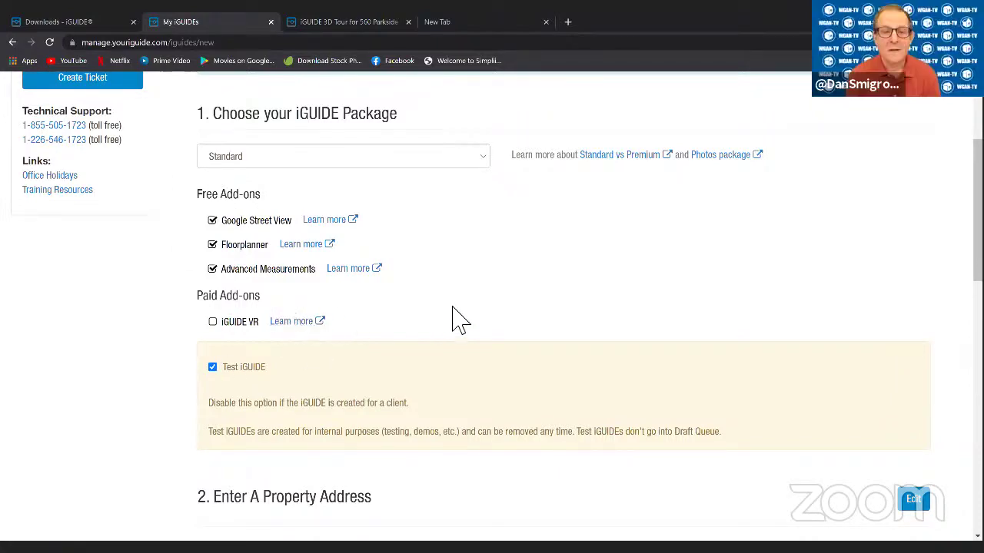
{"action": "scroll", "coordinate": [453, 317], "scroll_direction": "down", "scroll_amount": 1}
{"action": "scroll", "coordinate": [453, 316], "scroll_direction": "up", "scroll_amount": 2}
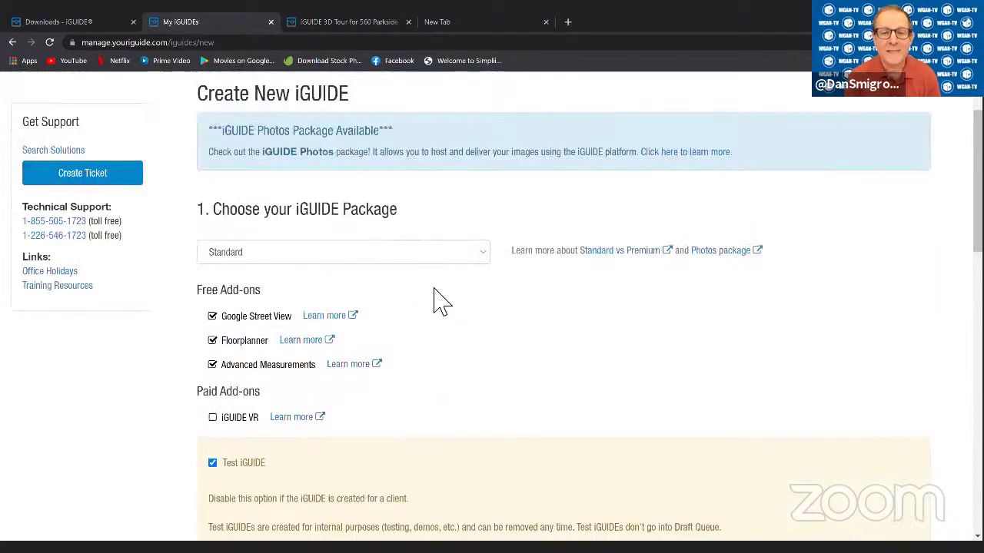
{"action": "left_click", "coordinate": [474, 258]}
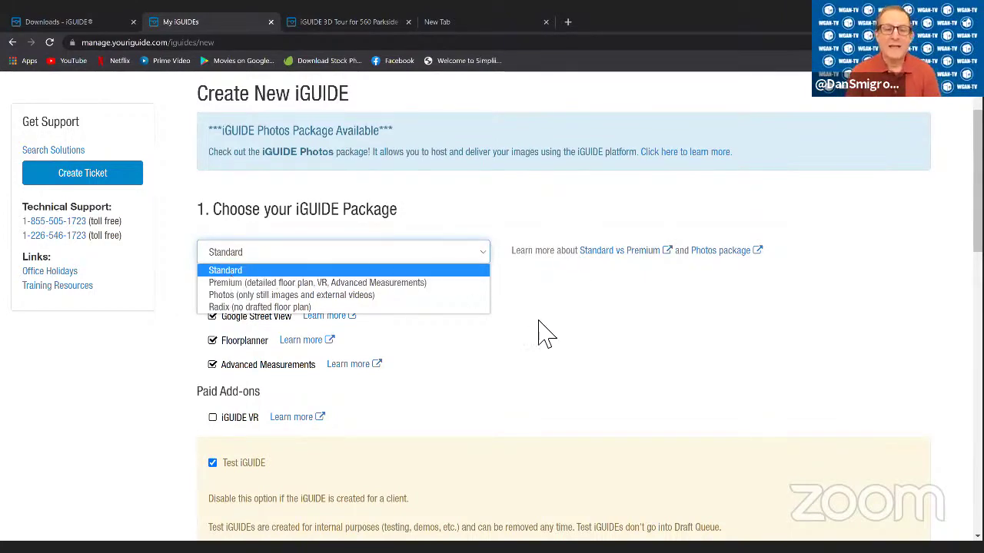
{"action": "left_click", "coordinate": [452, 256]}
{"action": "scroll", "coordinate": [548, 288], "scroll_direction": "down", "scroll_amount": 1}
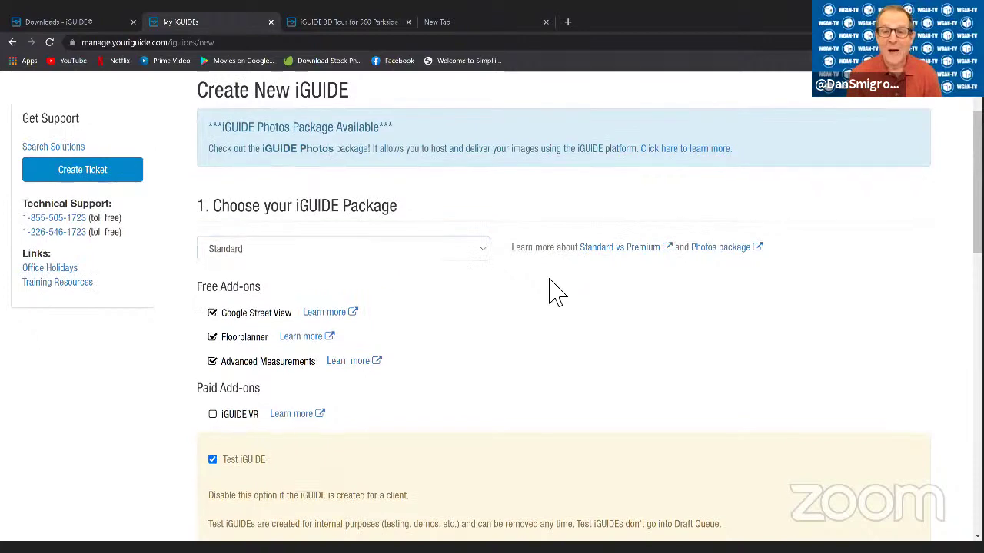
{"action": "scroll", "coordinate": [557, 292], "scroll_direction": "down", "scroll_amount": 2}
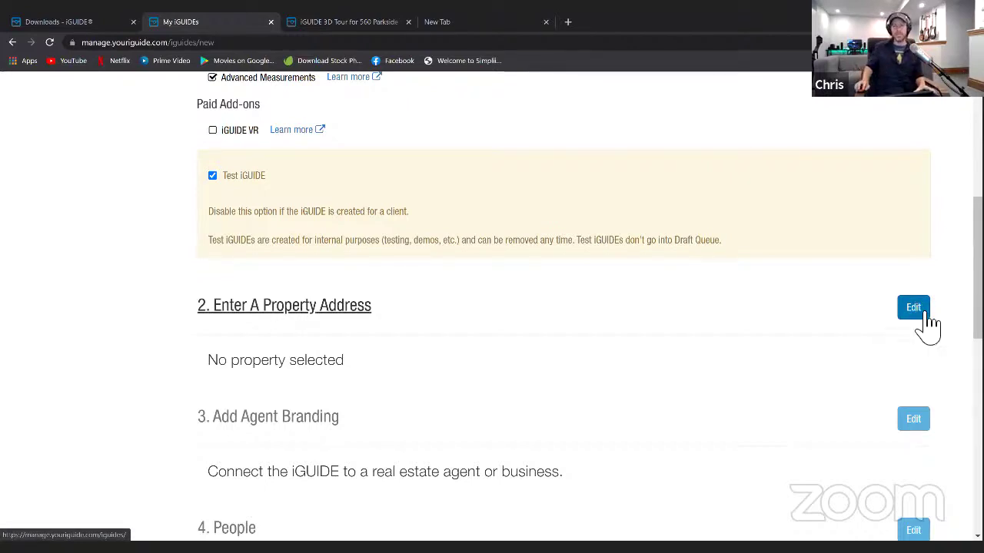
- Search for the property's street address, accept the top suggestion and confirm it as the address
{"action": "left_click", "coordinate": [927, 315]}
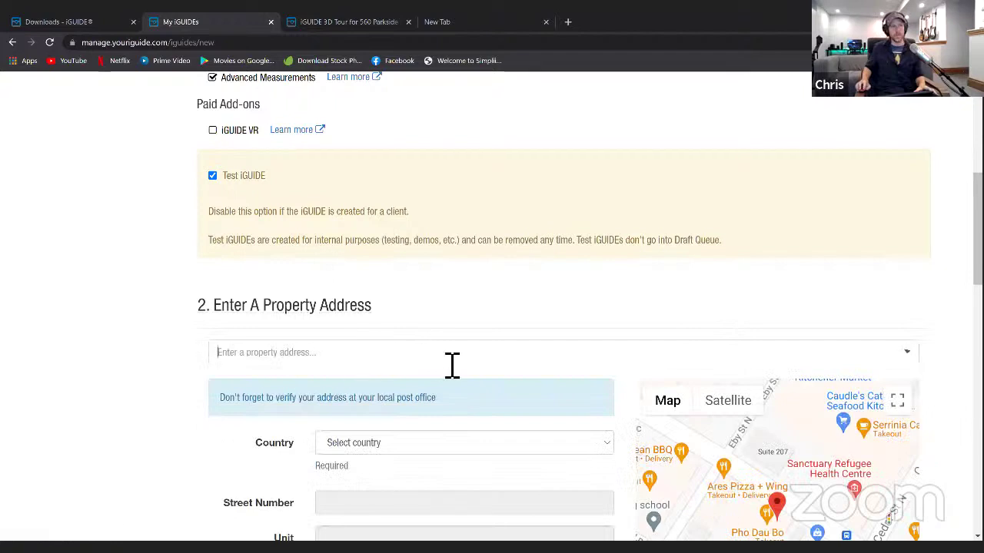
{"action": "left_click", "coordinate": [451, 363]}
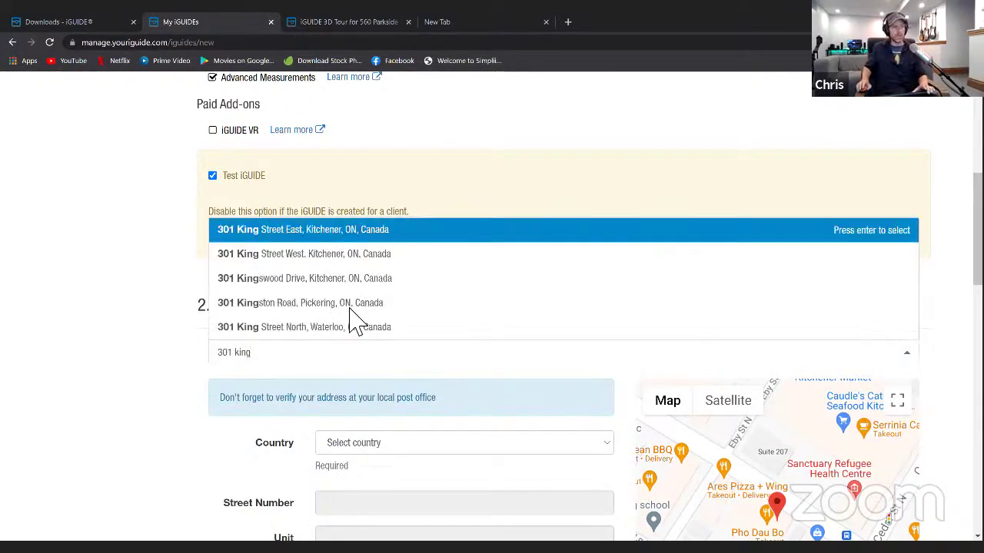
{"action": "scroll", "coordinate": [352, 318], "scroll_direction": "down", "scroll_amount": 2}
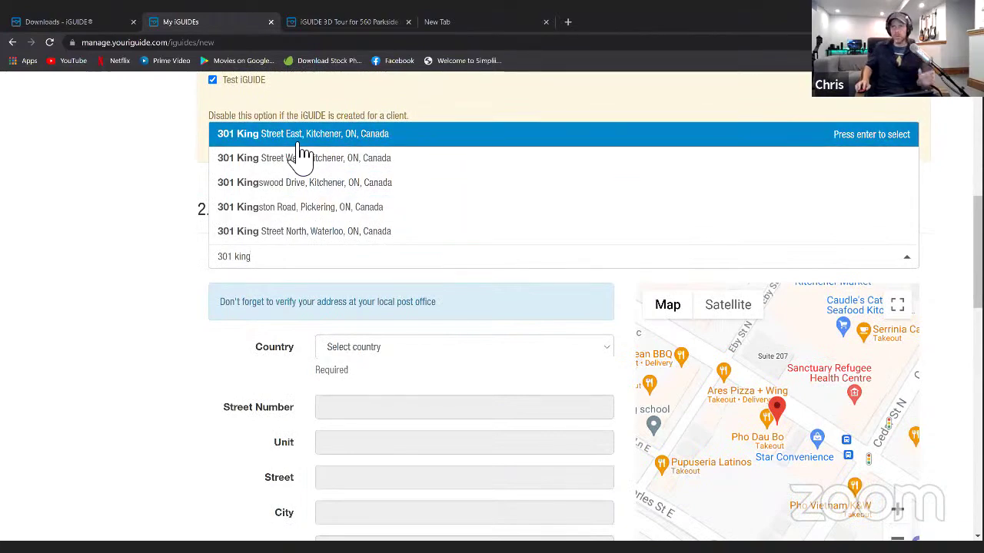
{"action": "key", "text": "Return"}
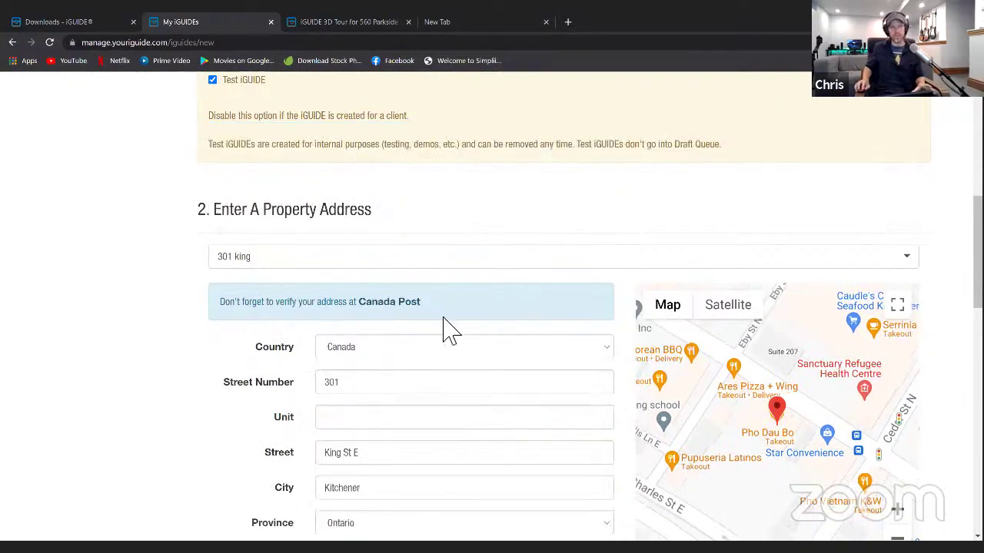
{"action": "scroll", "coordinate": [446, 330], "scroll_direction": "down", "scroll_amount": 3}
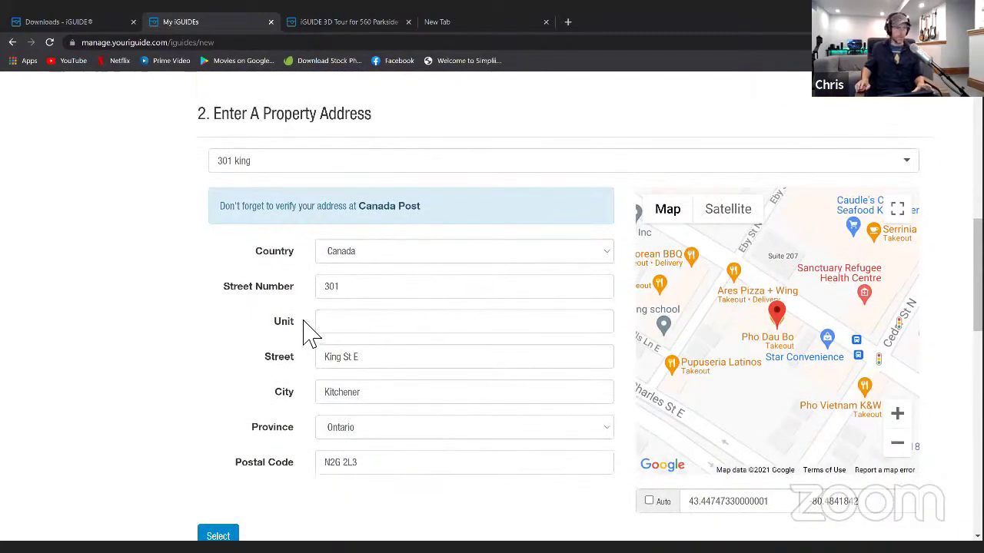
{"action": "scroll", "coordinate": [246, 476], "scroll_direction": "down", "scroll_amount": 2}
{"action": "left_click", "coordinate": [233, 443]}
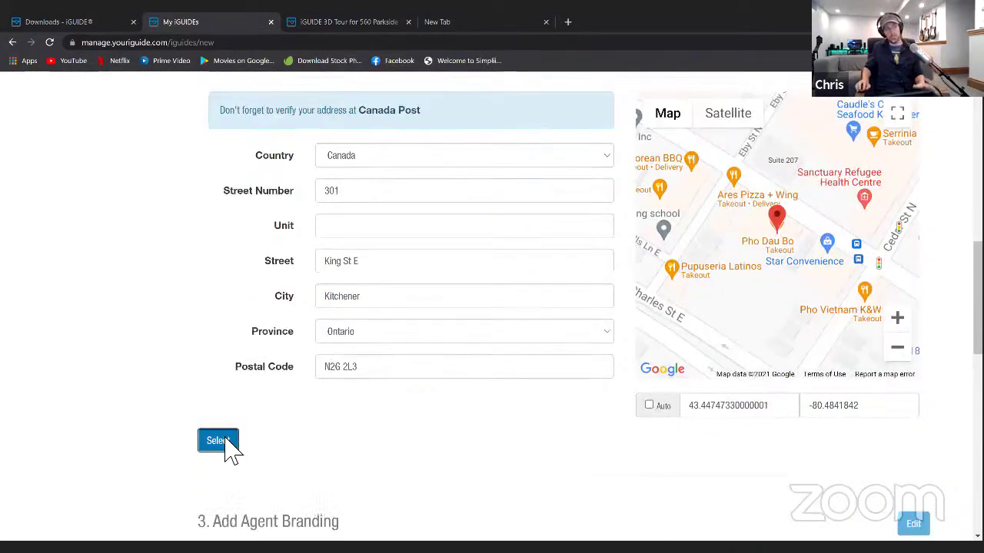
{"action": "scroll", "coordinate": [267, 422], "scroll_direction": "down", "scroll_amount": 5}
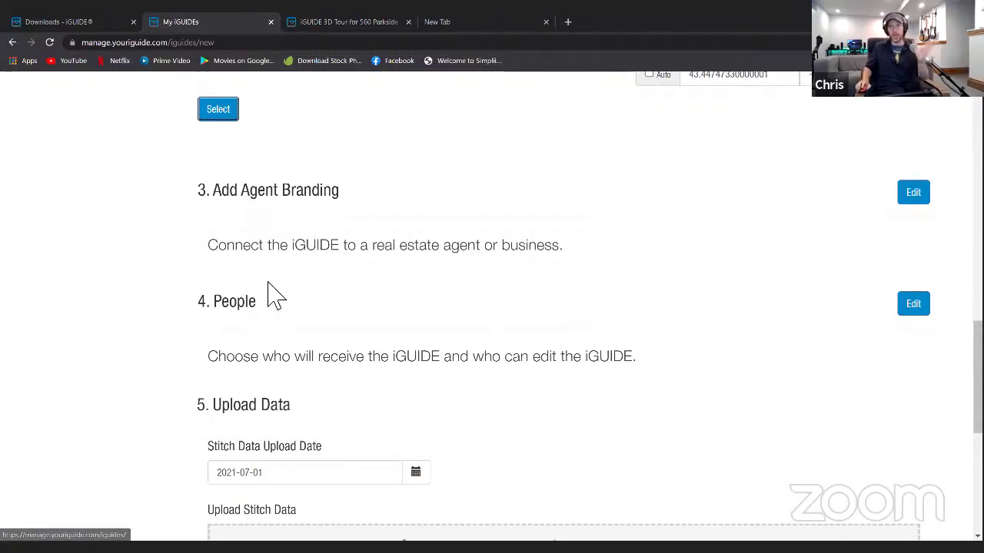
{"action": "scroll", "coordinate": [301, 292], "scroll_direction": "down", "scroll_amount": 3}
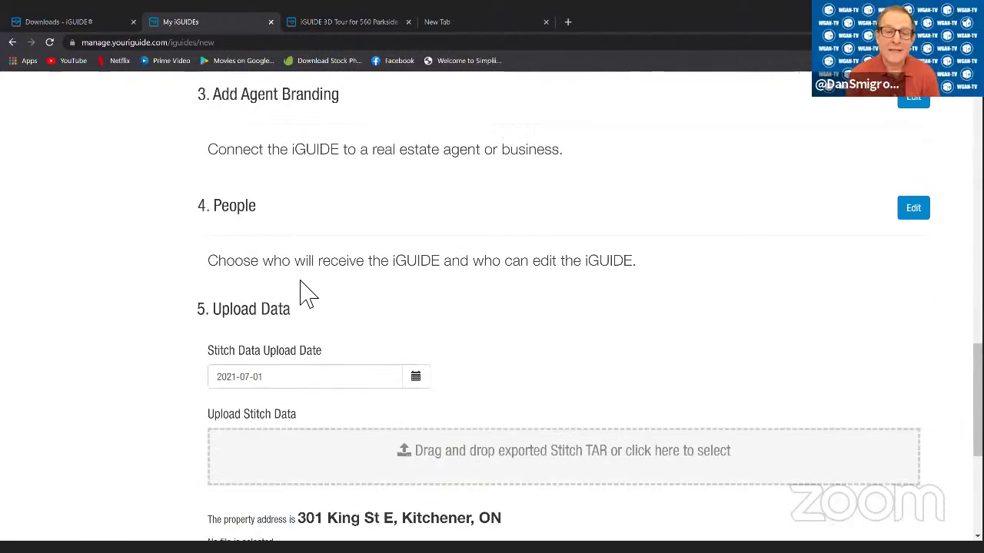
{"action": "scroll", "coordinate": [304, 292], "scroll_direction": "up", "scroll_amount": 3}
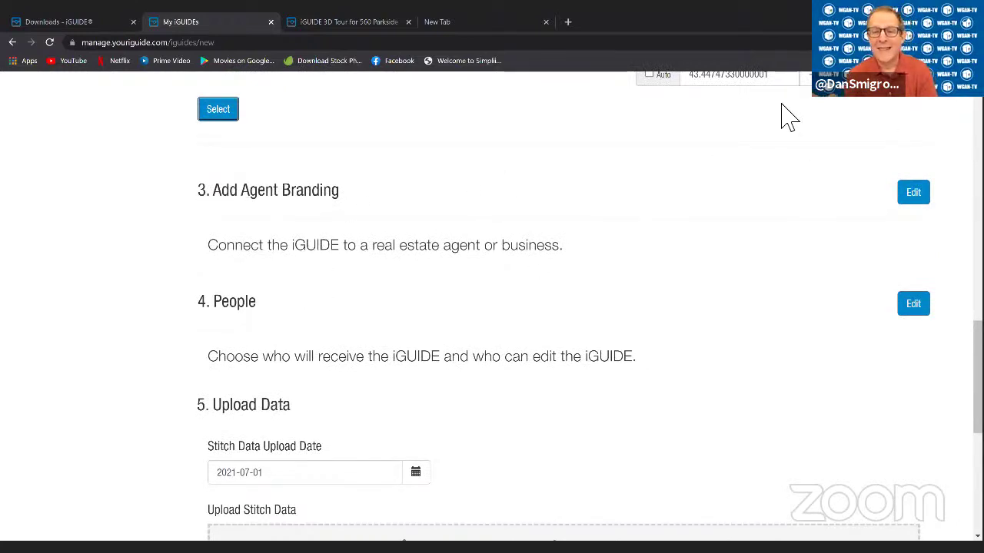
- Search the banners by the agent's name and attach their company banner as agent branding
{"action": "left_click", "coordinate": [914, 197]}
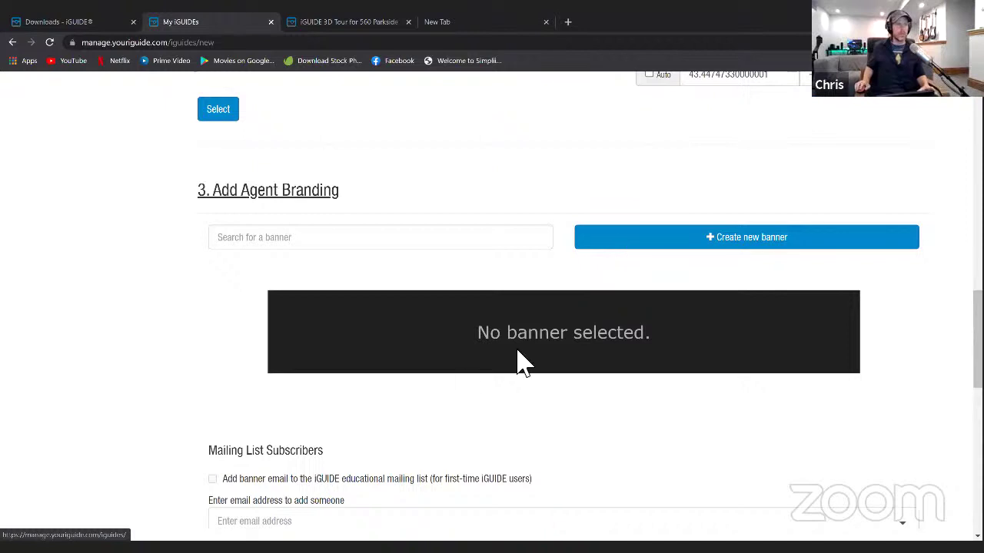
{"action": "left_click", "coordinate": [343, 238]}
{"action": "scroll", "coordinate": [338, 273], "scroll_direction": "down", "scroll_amount": 2}
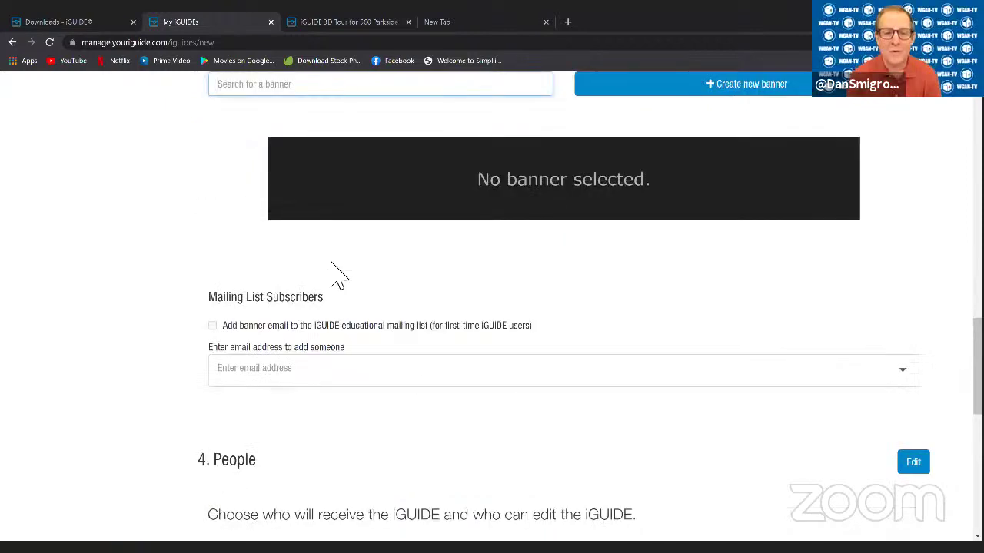
{"action": "scroll", "coordinate": [353, 215], "scroll_direction": "up", "scroll_amount": 1}
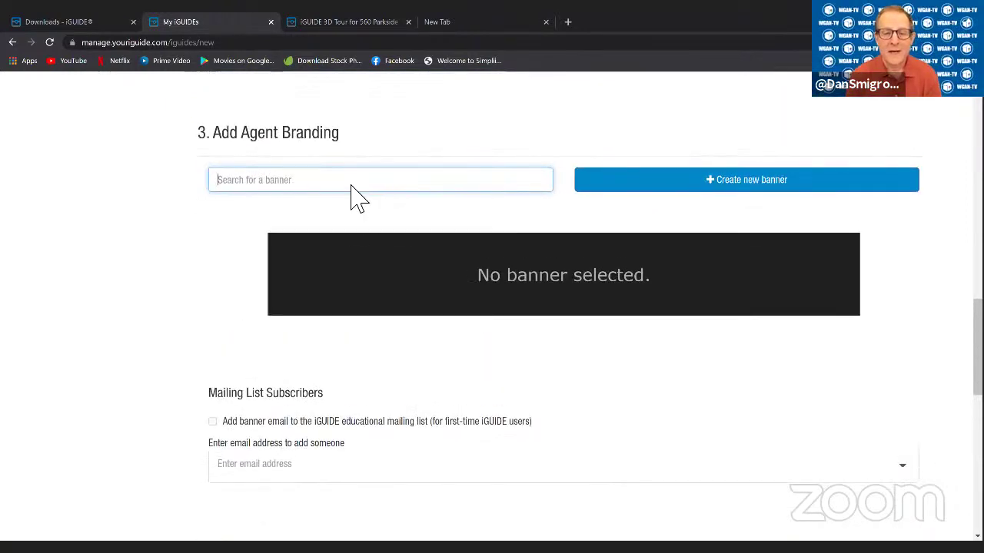
{"action": "scroll", "coordinate": [346, 165], "scroll_direction": "down", "scroll_amount": 1}
{"action": "scroll", "coordinate": [307, 215], "scroll_direction": "up", "scroll_amount": 1}
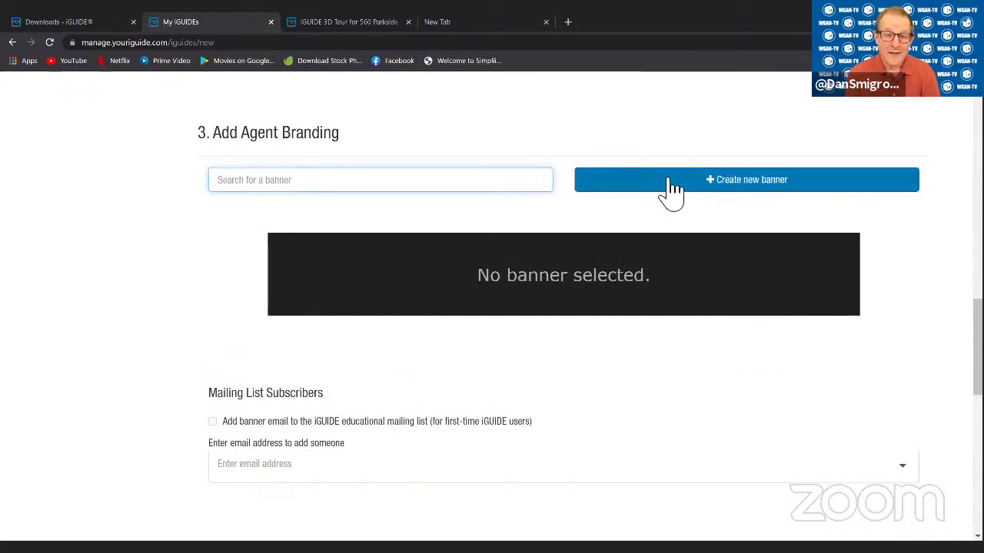
{"action": "type", "text": "chris"}
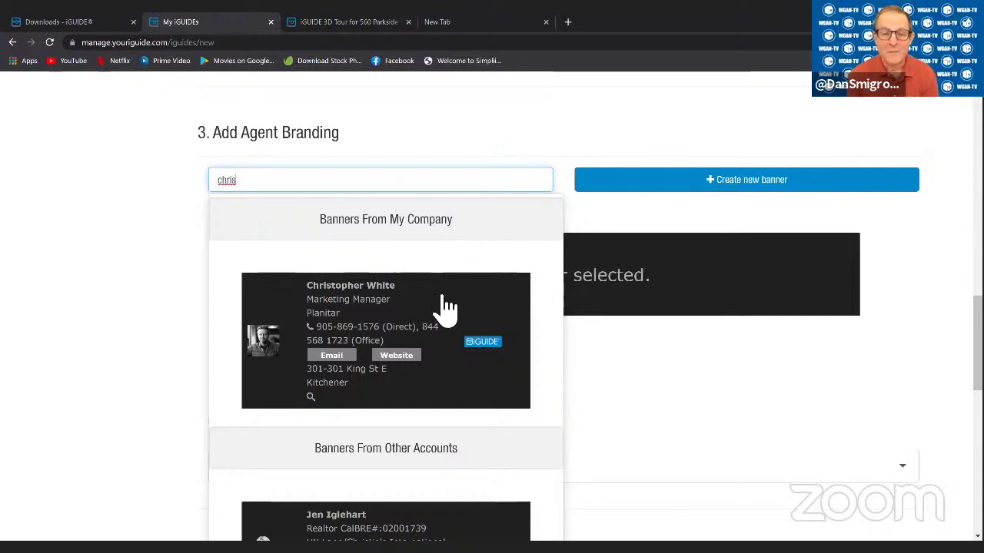
{"action": "left_click", "coordinate": [477, 315]}
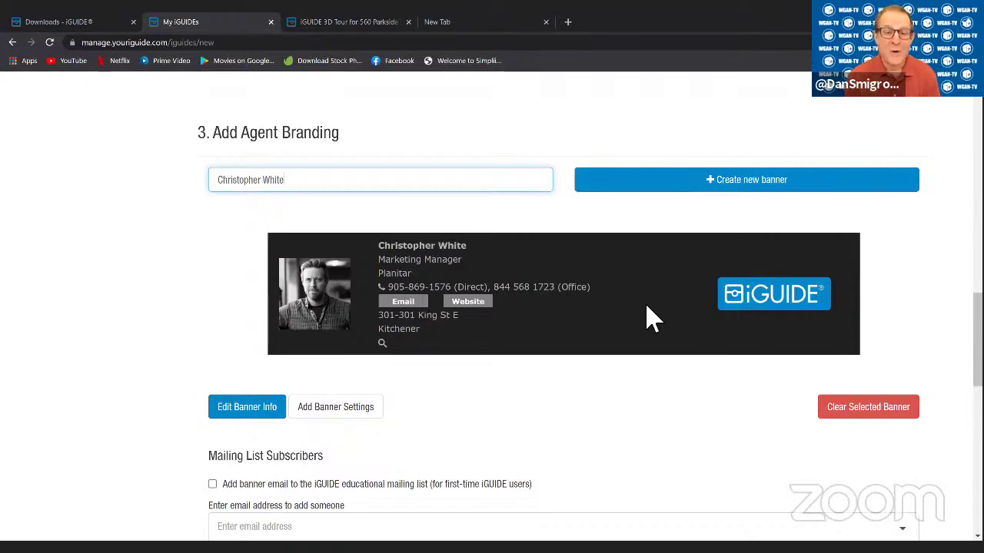
{"action": "scroll", "coordinate": [646, 315], "scroll_direction": "down", "scroll_amount": 3}
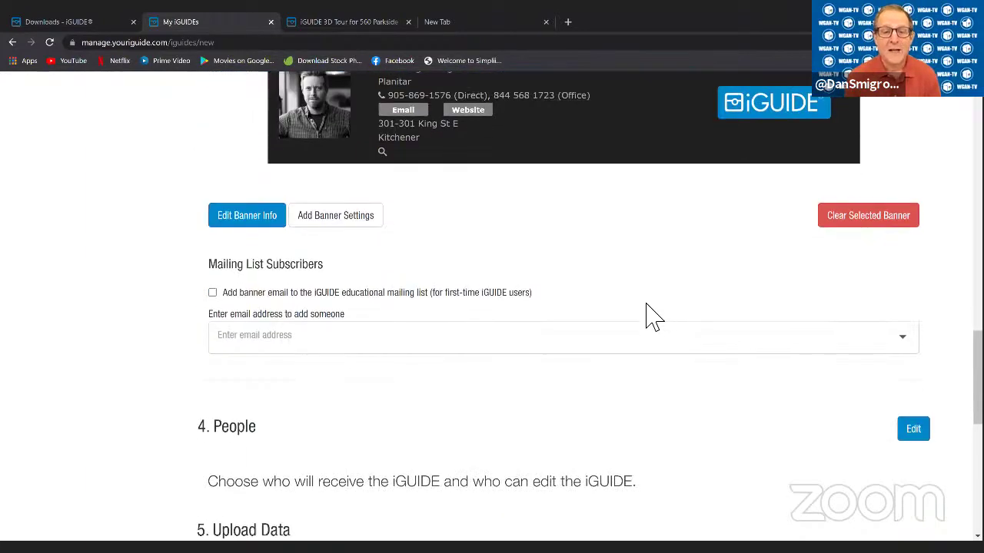
- Scroll the new iGUIDE form past Add Agent Branding and People to 5. Upload Data
{"action": "scroll", "coordinate": [559, 261], "scroll_direction": "up", "scroll_amount": 3}
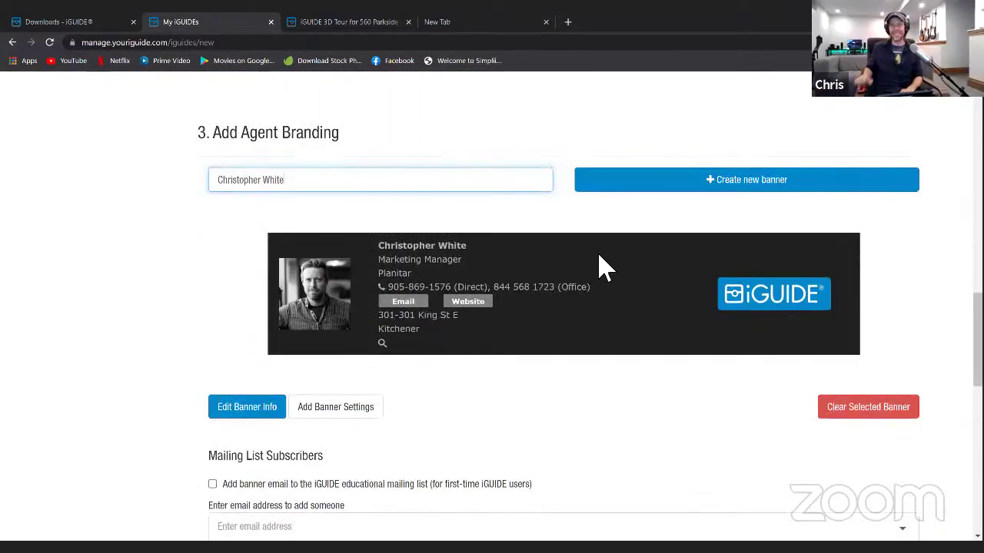
{"action": "scroll", "coordinate": [531, 285], "scroll_direction": "down", "scroll_amount": 1}
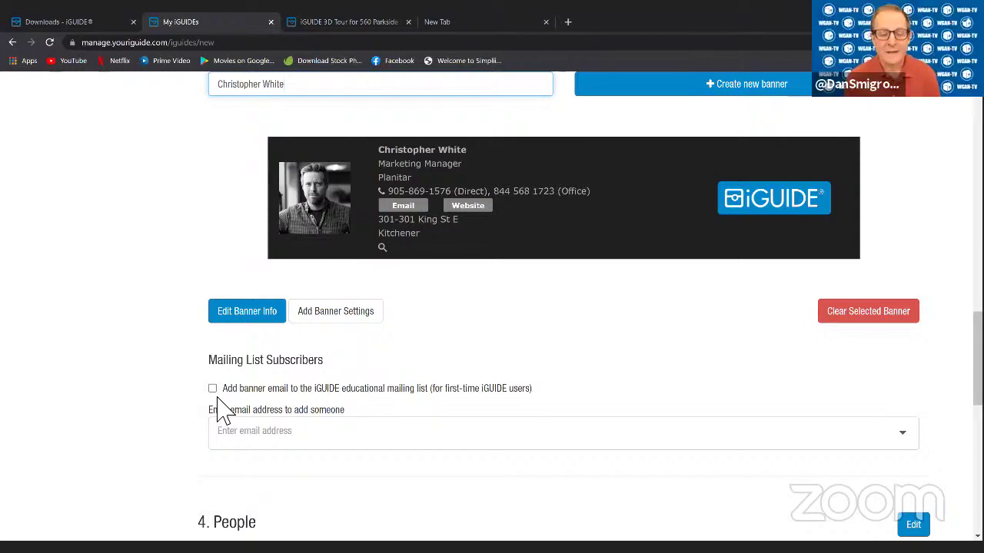
{"action": "scroll", "coordinate": [446, 406], "scroll_direction": "down", "scroll_amount": 4}
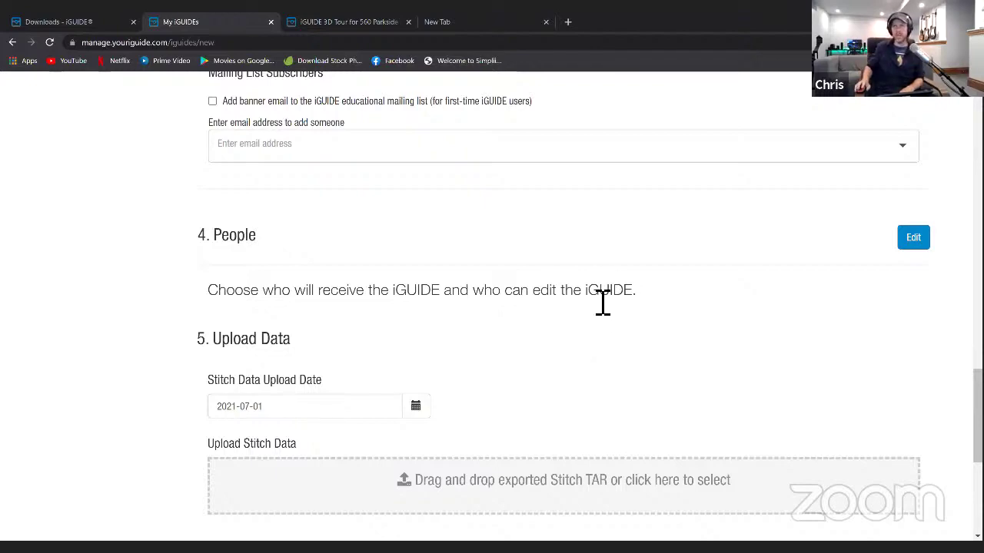
{"action": "scroll", "coordinate": [592, 297], "scroll_direction": "down", "scroll_amount": 3}
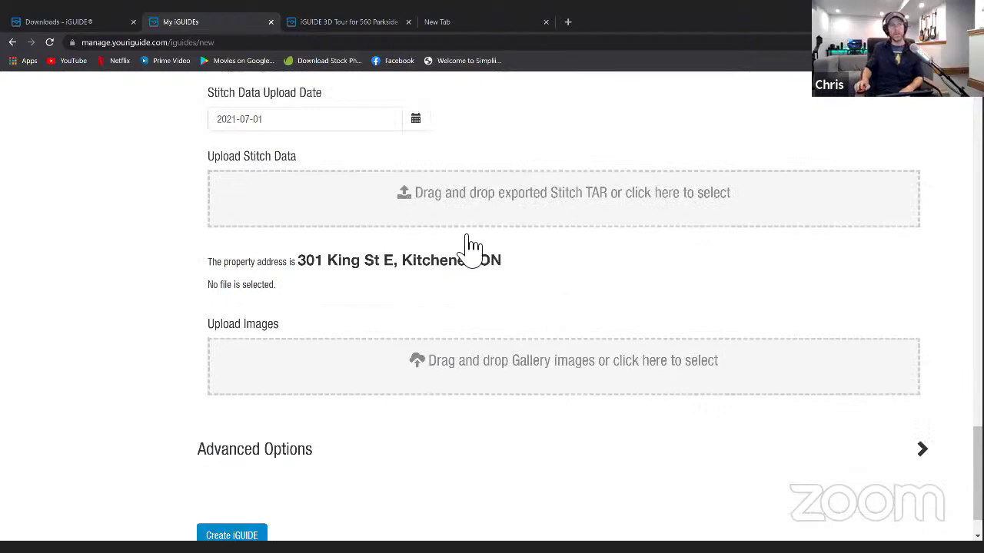
{"action": "scroll", "coordinate": [538, 281], "scroll_direction": "up", "scroll_amount": 1}
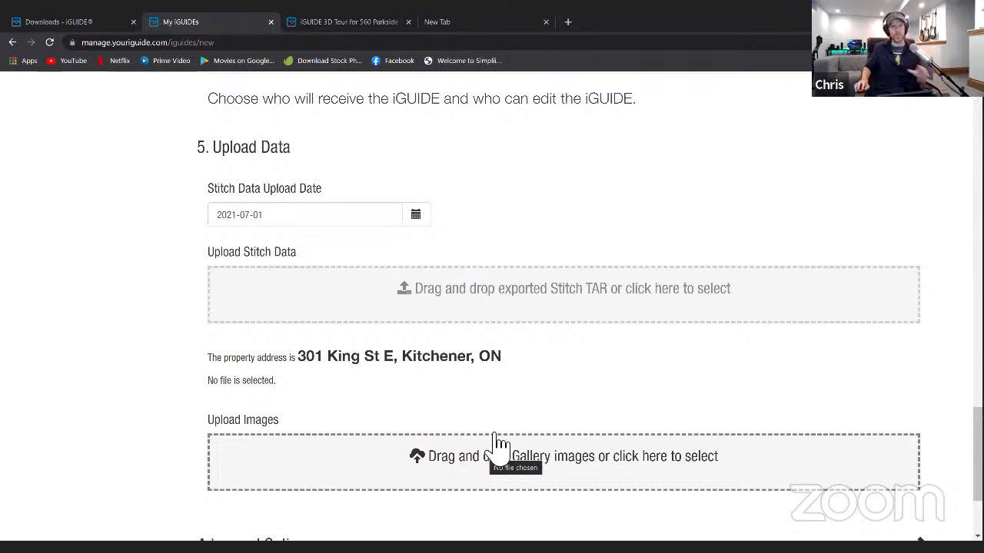
{"action": "left_click", "coordinate": [480, 300]}
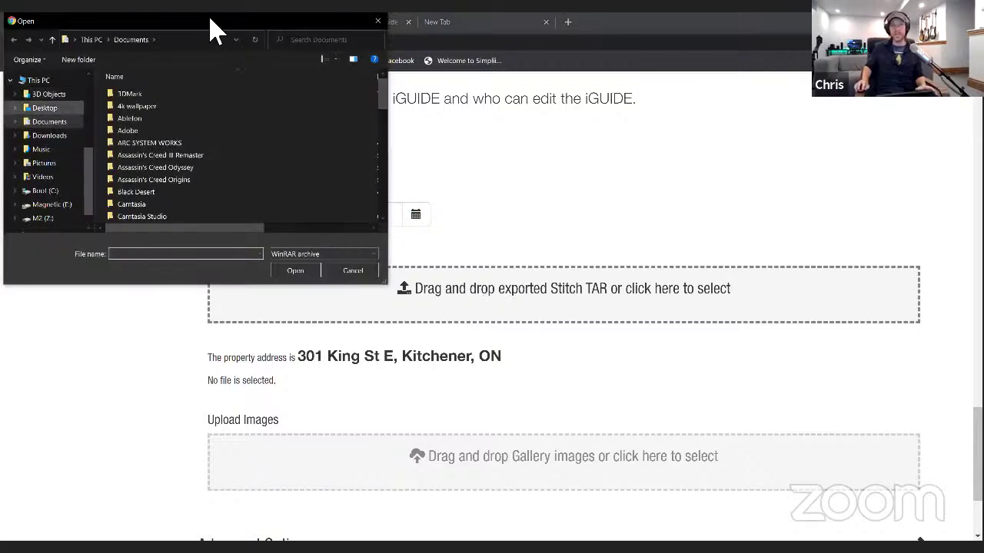
{"action": "left_click", "coordinate": [379, 22]}
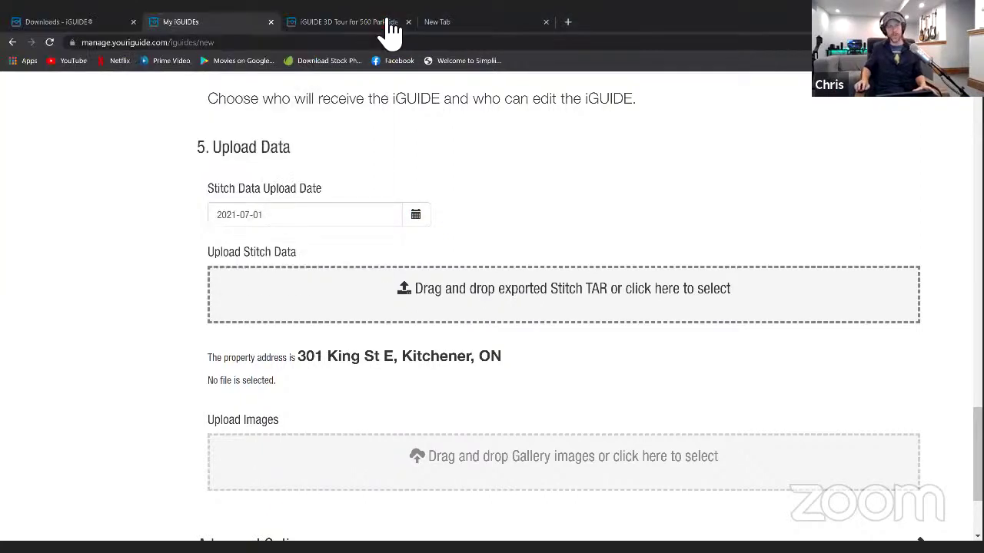
{"action": "left_click", "coordinate": [472, 303]}
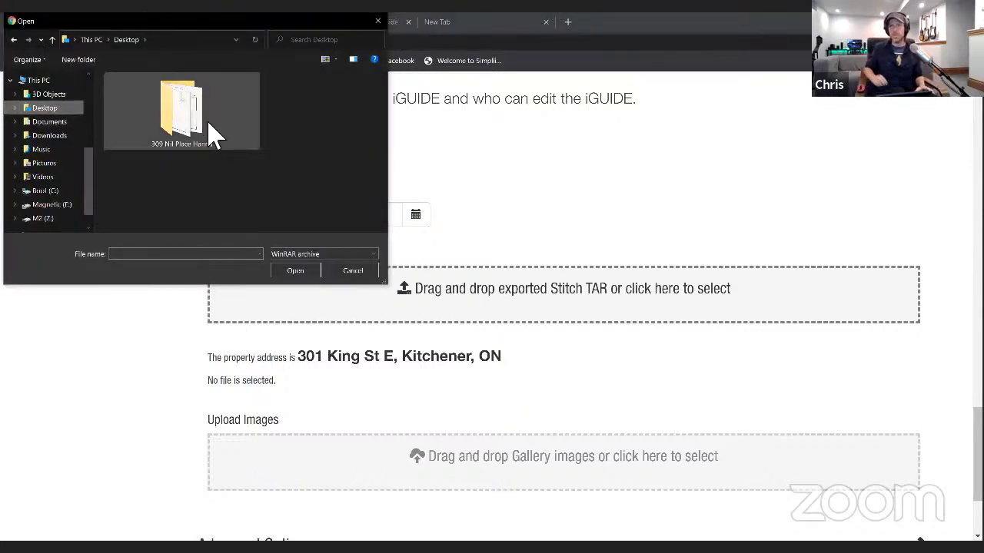
{"action": "double_click", "coordinate": [186, 112]}
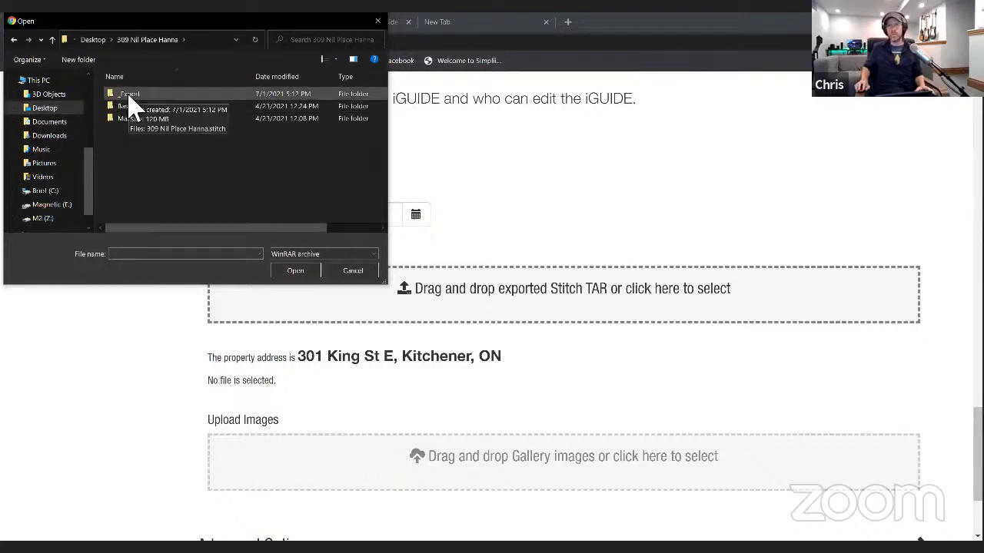
{"action": "double_click", "coordinate": [147, 96]}
{"action": "left_click", "coordinate": [158, 94]}
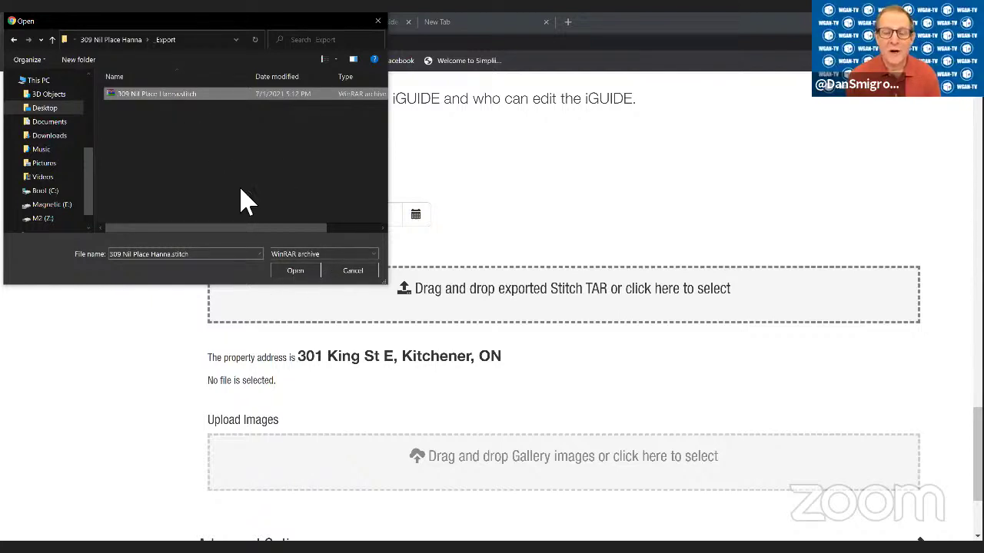
{"action": "left_click", "coordinate": [298, 271]}
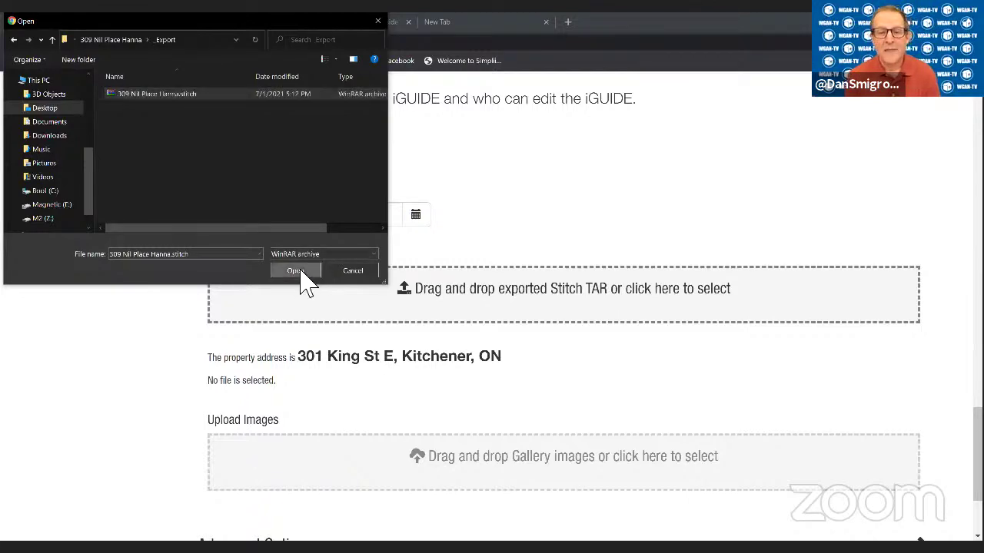
{"action": "scroll", "coordinate": [714, 377], "scroll_direction": "down", "scroll_amount": 1}
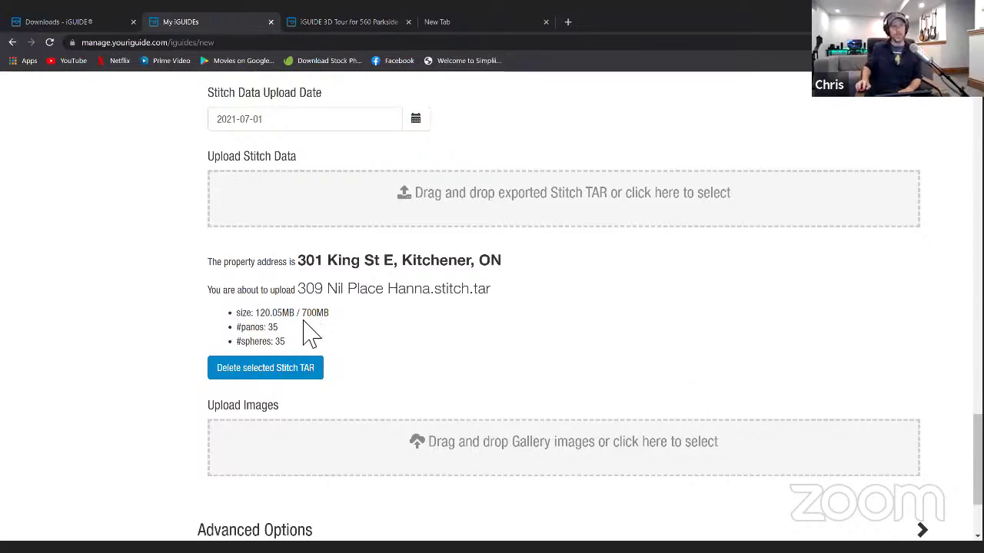
{"action": "left_click_drag", "start_coordinate": [299, 289], "coordinate": [505, 302]}
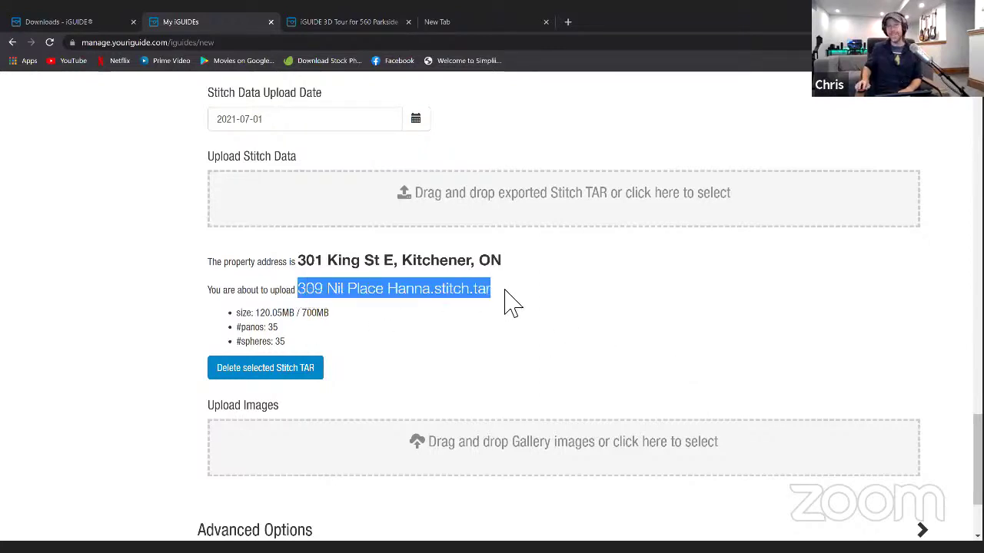
{"action": "left_click", "coordinate": [503, 289]}
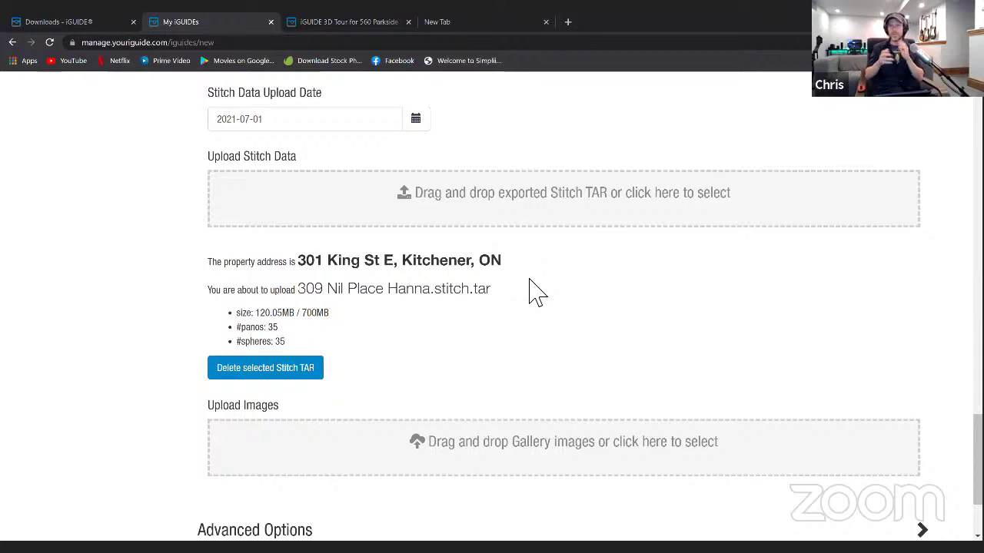
{"action": "left_click_drag", "start_coordinate": [296, 265], "coordinate": [434, 309]}
{"action": "left_click", "coordinate": [493, 307]}
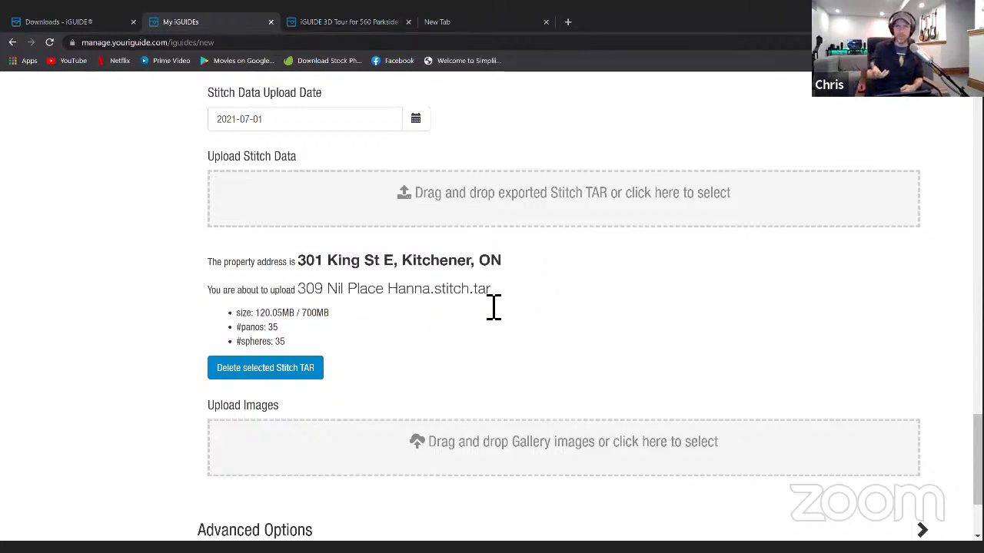
{"action": "left_click_drag", "start_coordinate": [299, 291], "coordinate": [466, 306]}
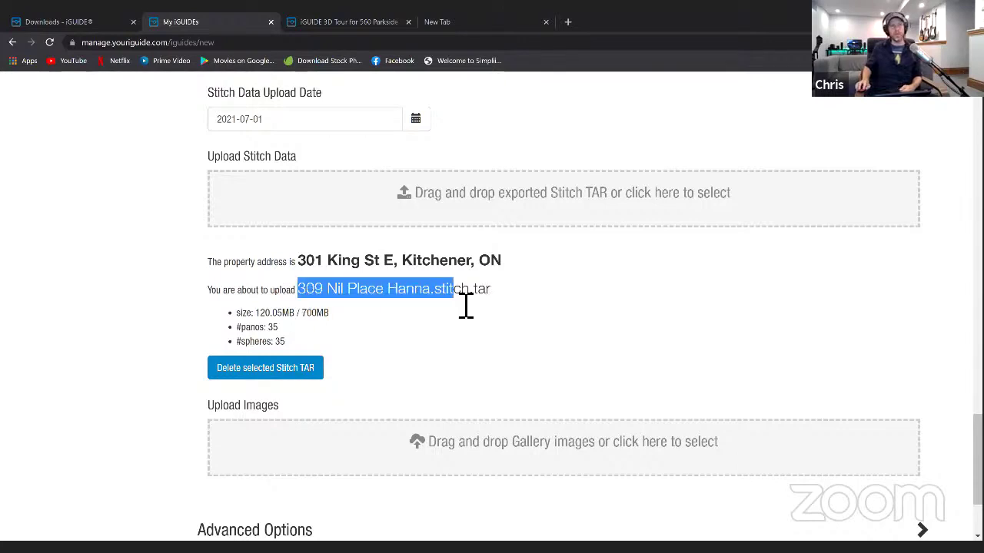
{"action": "left_click", "coordinate": [493, 308]}
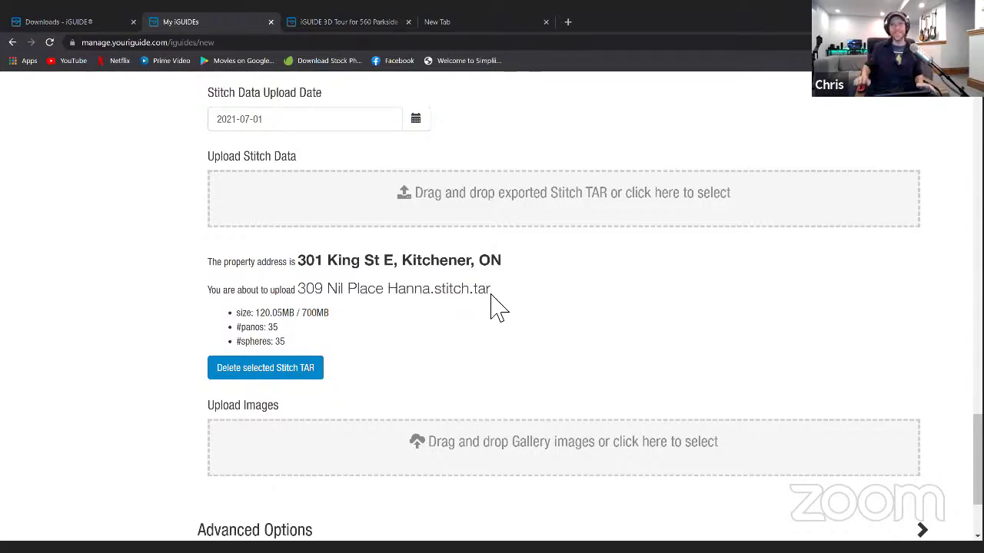
{"action": "left_click_drag", "start_coordinate": [310, 343], "coordinate": [236, 314]}
{"action": "left_click", "coordinate": [407, 334]}
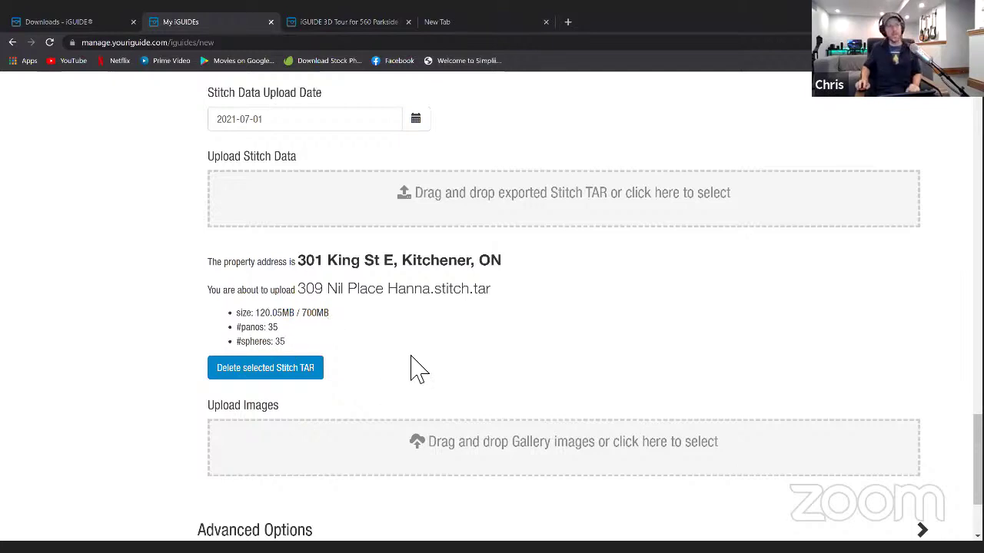
{"action": "scroll", "coordinate": [352, 333], "scroll_direction": "down", "scroll_amount": 2}
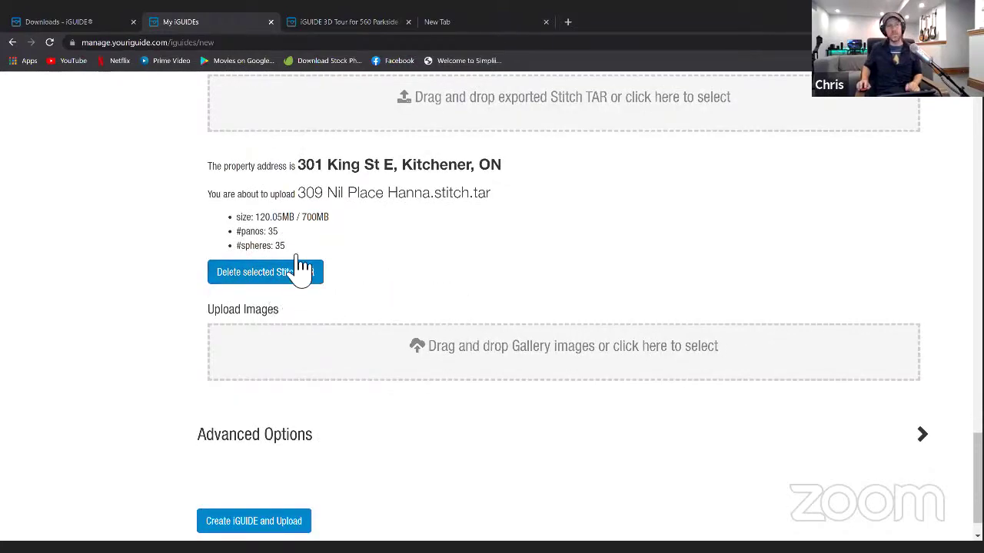
- Create the iGUIDE, start the Stitch file upload, and expand Advanced Options to show the URL
{"action": "scroll", "coordinate": [384, 284], "scroll_direction": "down", "scroll_amount": 1}
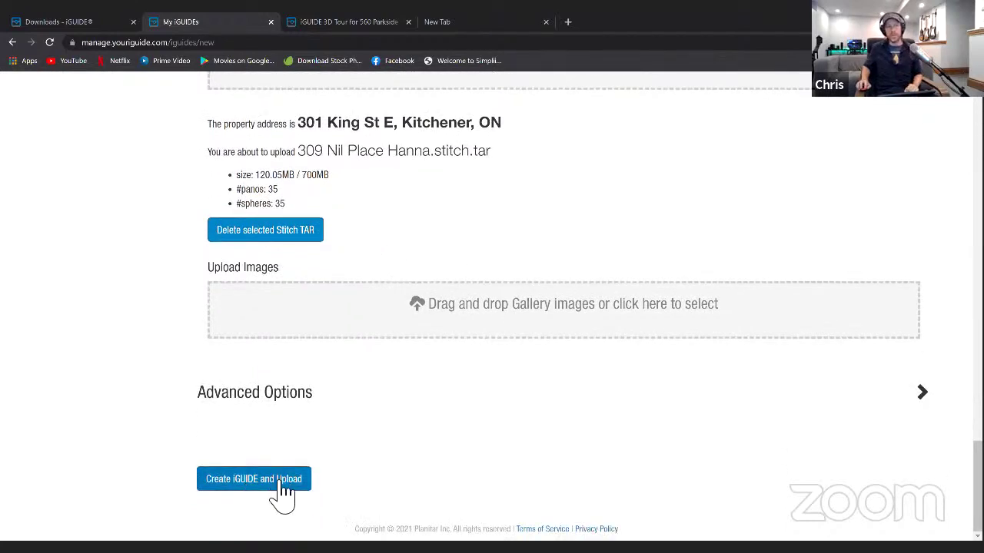
{"action": "left_click", "coordinate": [281, 485]}
{"action": "scroll", "coordinate": [553, 413], "scroll_direction": "down", "scroll_amount": 4}
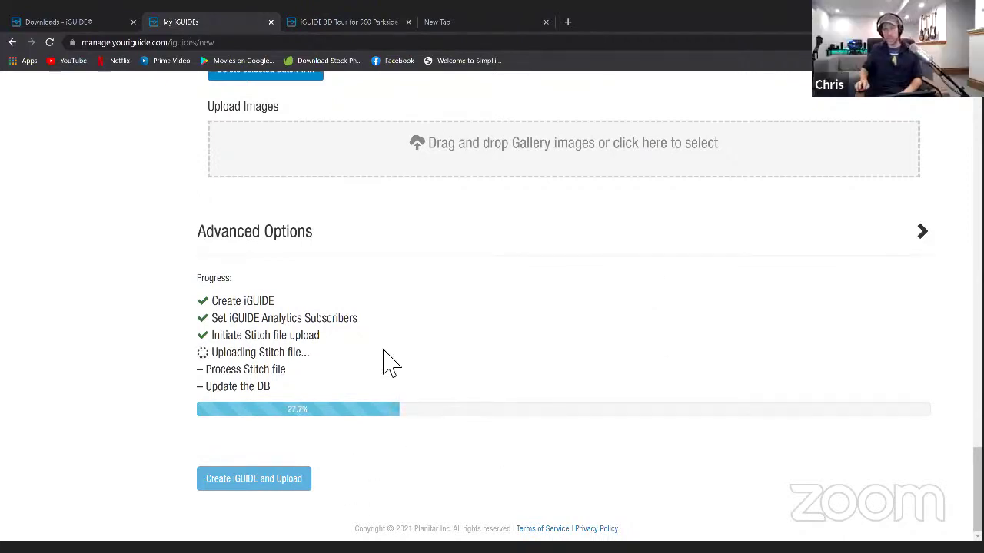
{"action": "left_click", "coordinate": [306, 245]}
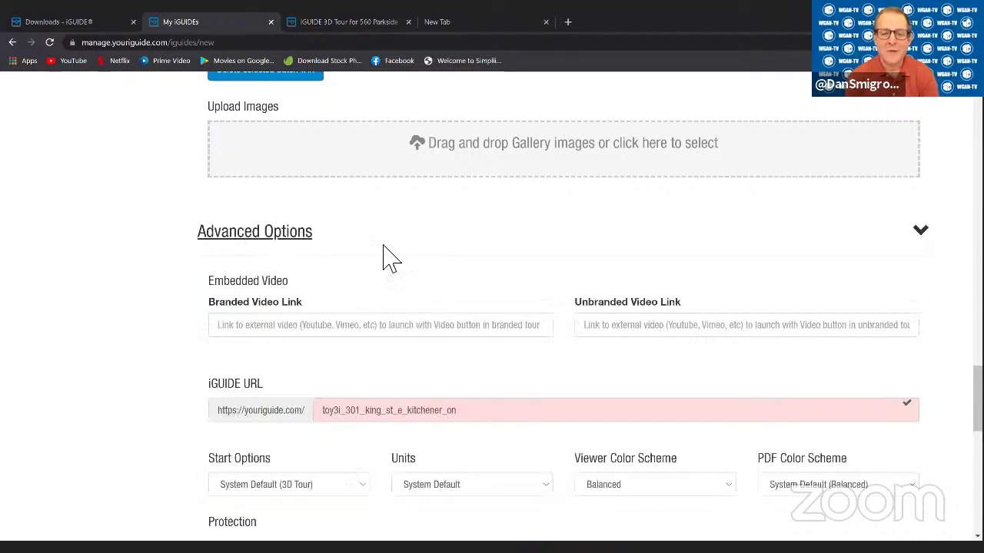
{"action": "scroll", "coordinate": [446, 253], "scroll_direction": "down", "scroll_amount": 2}
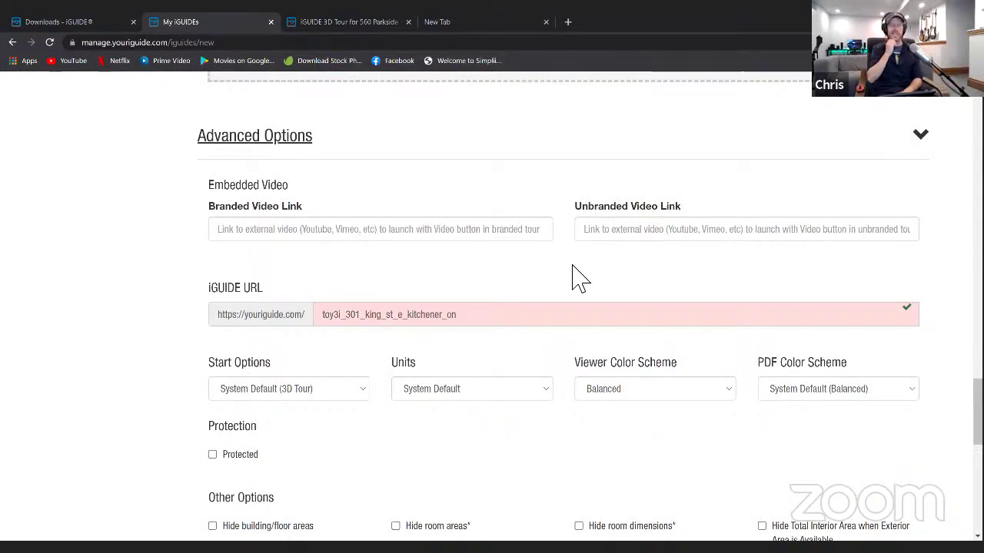
{"action": "left_click", "coordinate": [330, 229]}
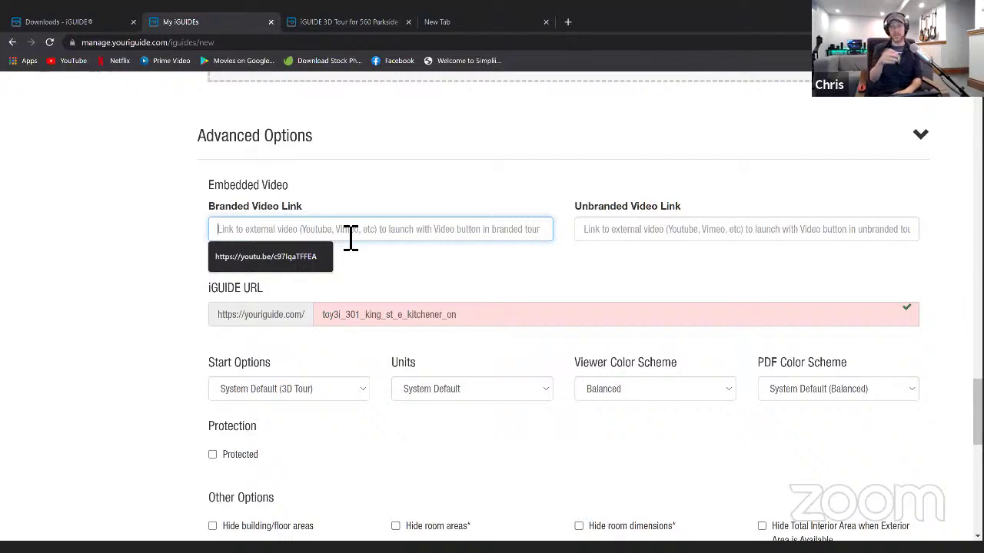
{"action": "left_click", "coordinate": [610, 235]}
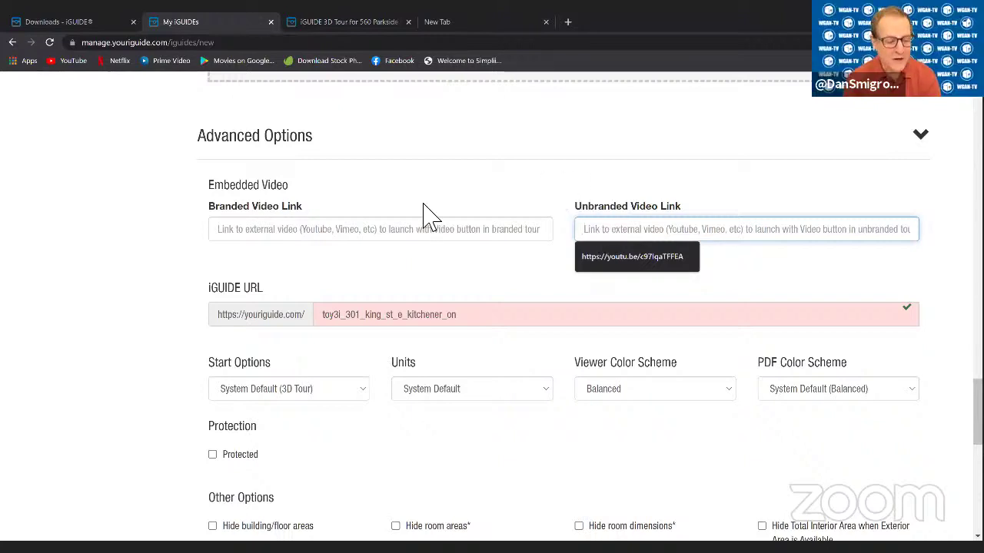
{"action": "left_click", "coordinate": [386, 319]}
{"action": "left_click_drag", "start_coordinate": [489, 334], "coordinate": [295, 335]}
{"action": "left_click", "coordinate": [535, 329]}
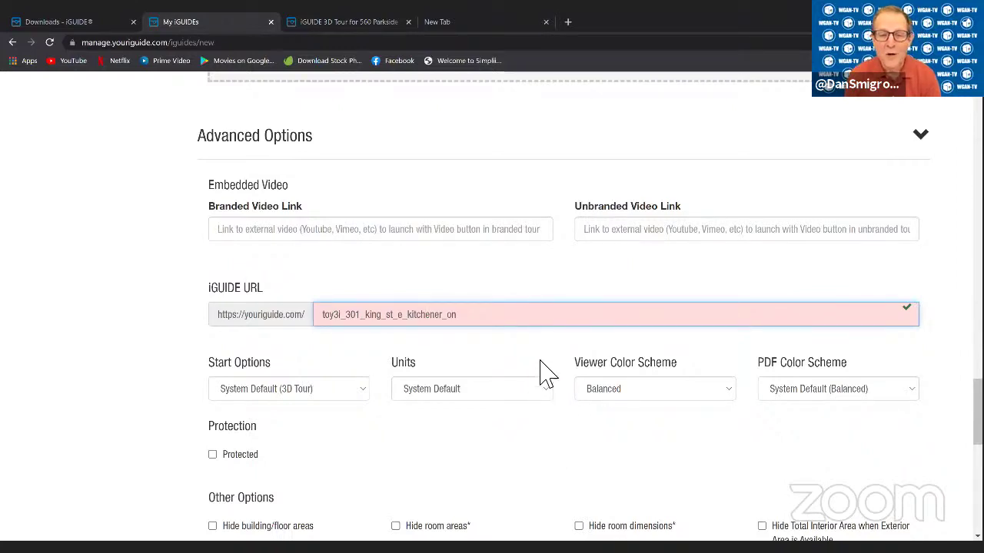
{"action": "scroll", "coordinate": [554, 377], "scroll_direction": "down", "scroll_amount": 2}
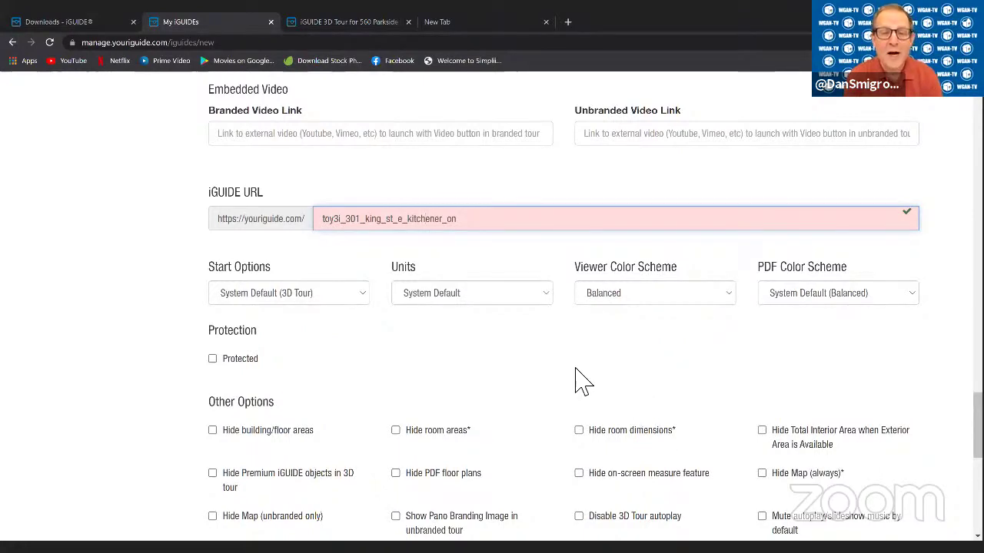
{"action": "scroll", "coordinate": [567, 379], "scroll_direction": "up", "scroll_amount": 2}
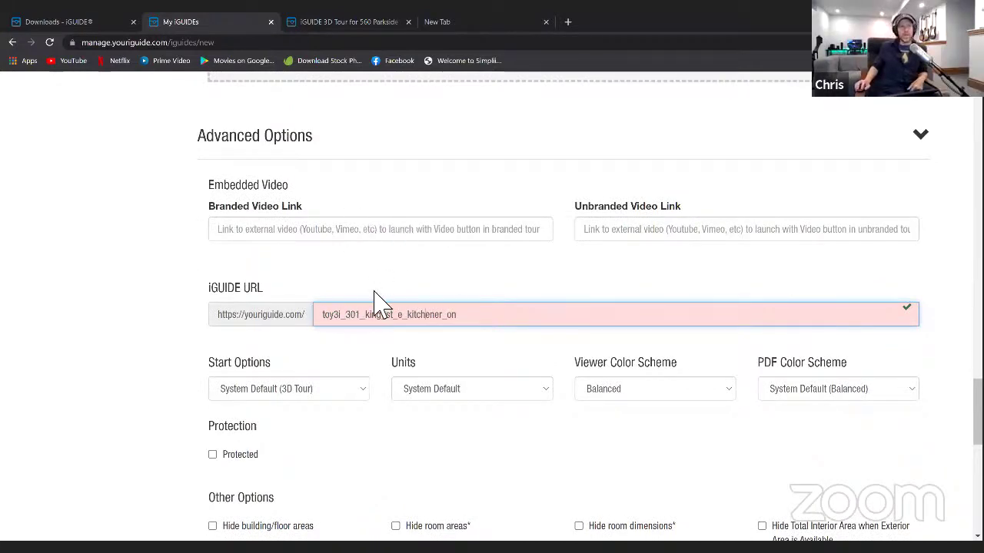
{"action": "scroll", "coordinate": [421, 318], "scroll_direction": "down", "scroll_amount": 2}
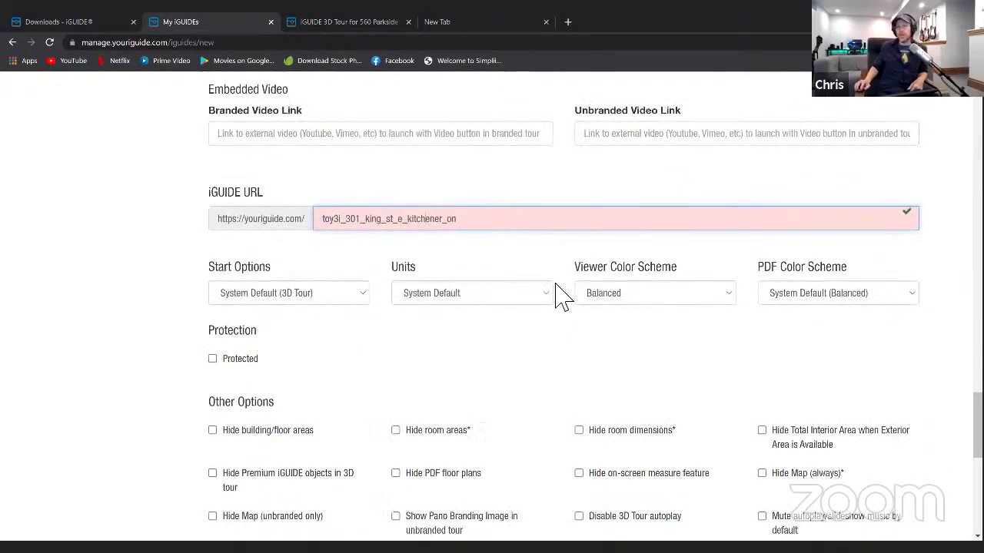
{"action": "scroll", "coordinate": [492, 330], "scroll_direction": "down", "scroll_amount": 1}
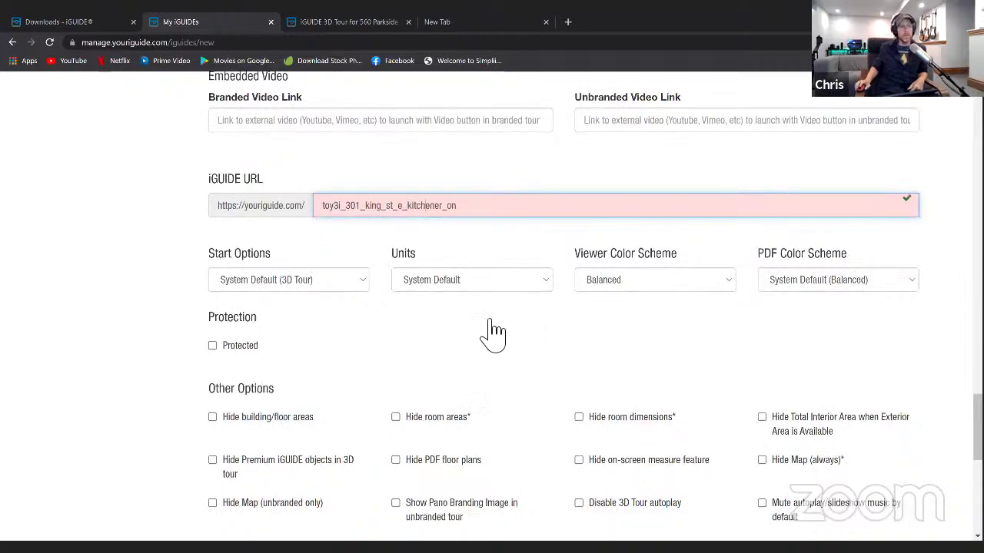
{"action": "scroll", "coordinate": [492, 330], "scroll_direction": "down", "scroll_amount": 4}
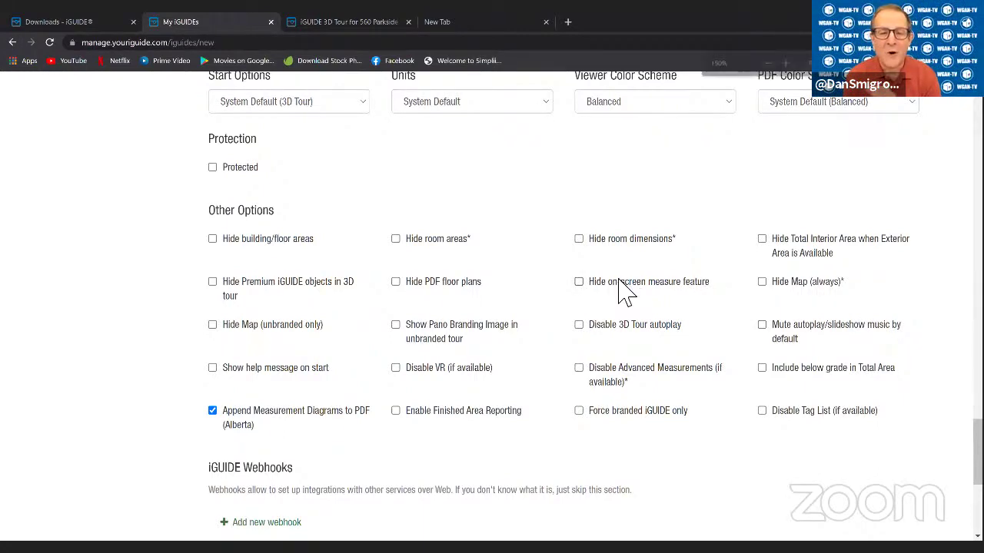
- Set the browser zoom to 150% and scroll down to the Other Options checkboxes
{"action": "key", "text": "ctrl+plus"}
{"action": "key", "text": "ctrl+plus"}
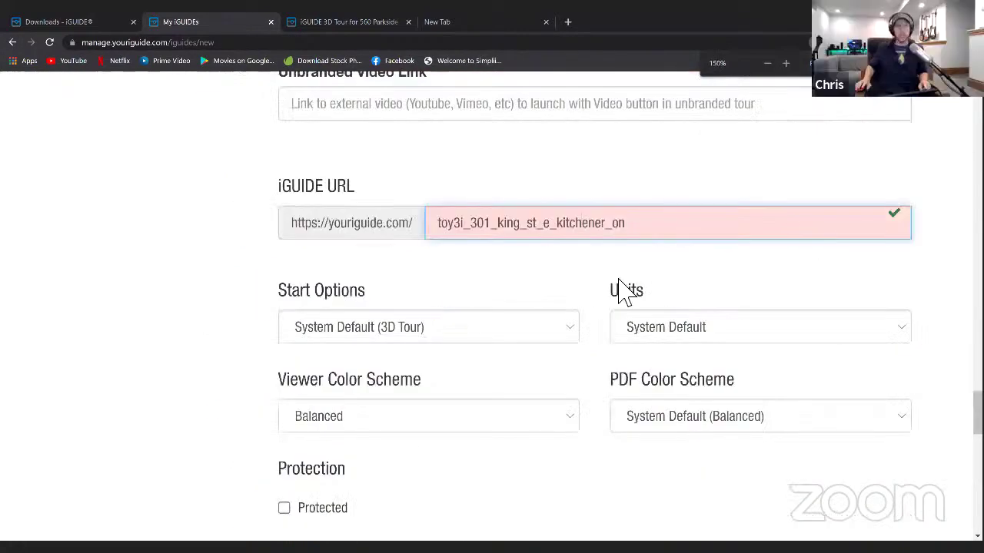
{"action": "key", "text": "ctrl+minus"}
{"action": "scroll", "coordinate": [691, 300], "scroll_direction": "down", "scroll_amount": 2}
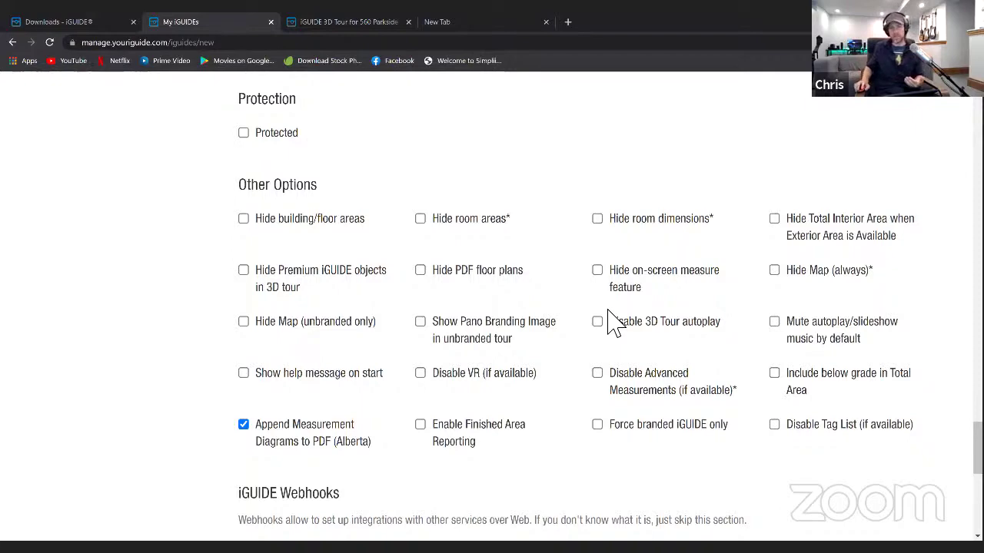
{"action": "scroll", "coordinate": [607, 340], "scroll_direction": "down", "scroll_amount": 1}
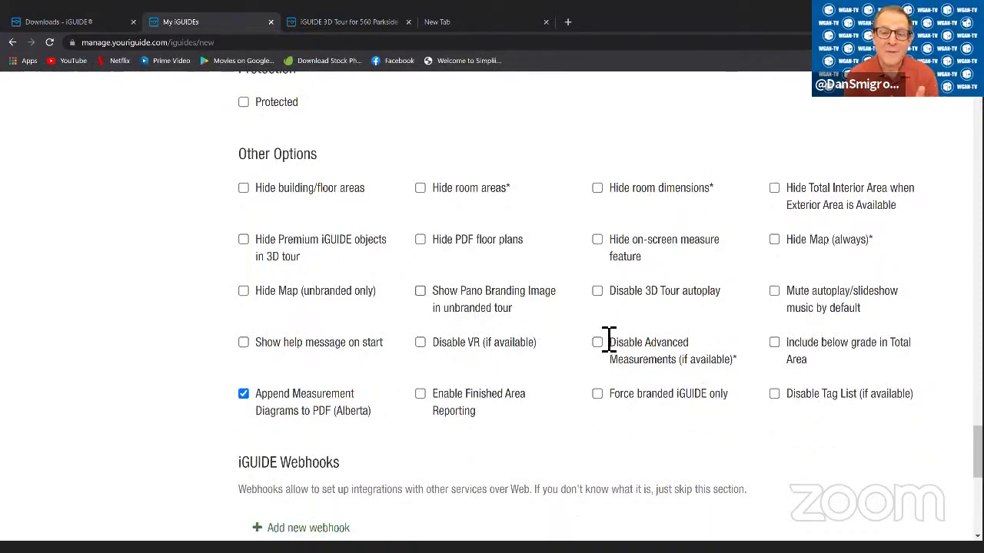
{"action": "scroll", "coordinate": [608, 340], "scroll_direction": "down", "scroll_amount": 5}
{"action": "scroll", "coordinate": [603, 341], "scroll_direction": "up", "scroll_amount": 9}
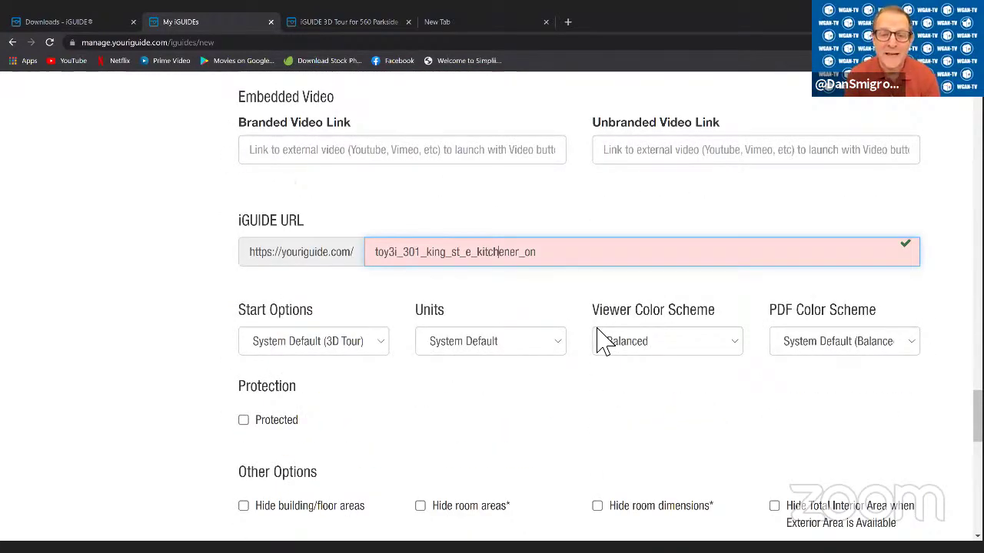
{"action": "scroll", "coordinate": [599, 341], "scroll_direction": "down", "scroll_amount": 4}
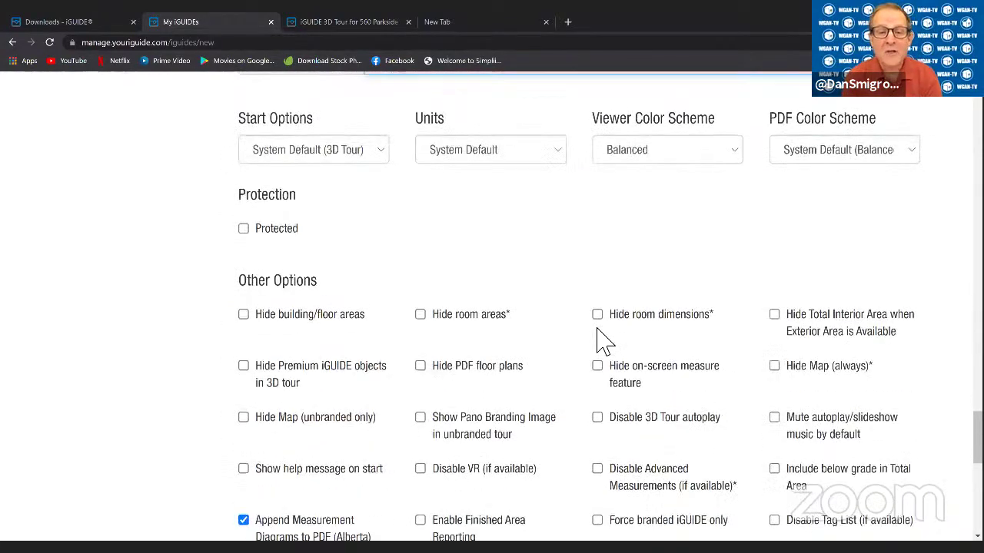
{"action": "scroll", "coordinate": [546, 350], "scroll_direction": "down", "scroll_amount": 7}
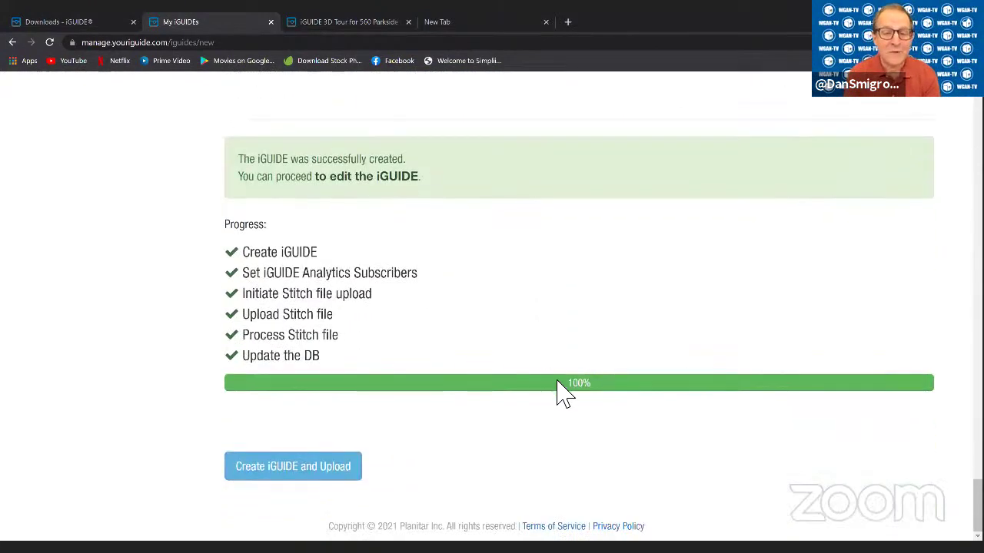
{"action": "scroll", "coordinate": [635, 392], "scroll_direction": "up", "scroll_amount": 3}
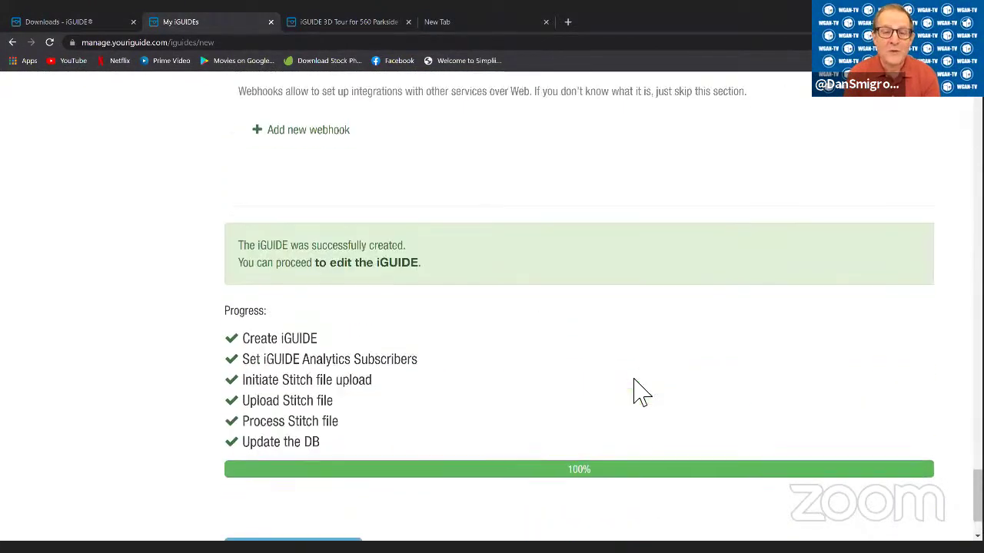
{"action": "scroll", "coordinate": [634, 392], "scroll_direction": "up", "scroll_amount": 3}
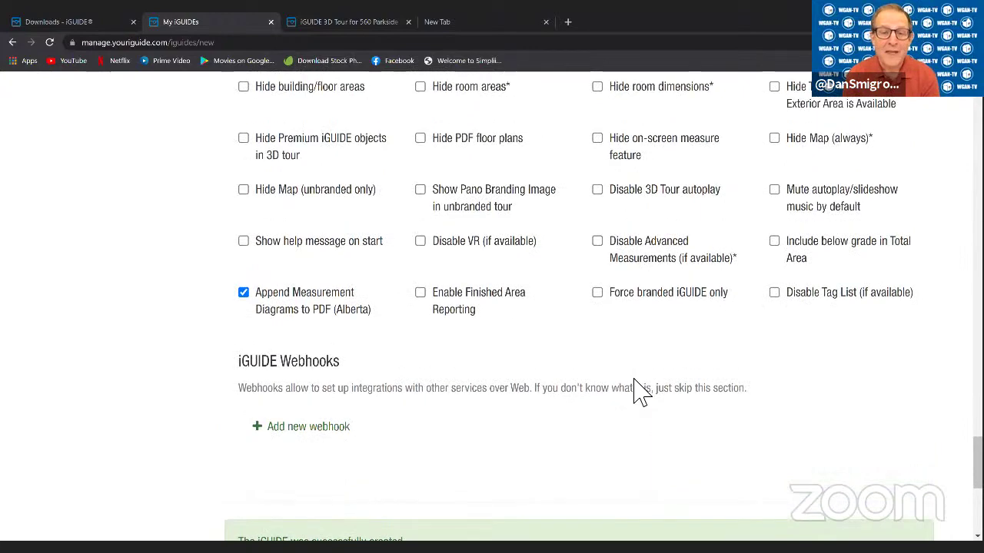
{"action": "scroll", "coordinate": [659, 367], "scroll_direction": "up", "scroll_amount": 6}
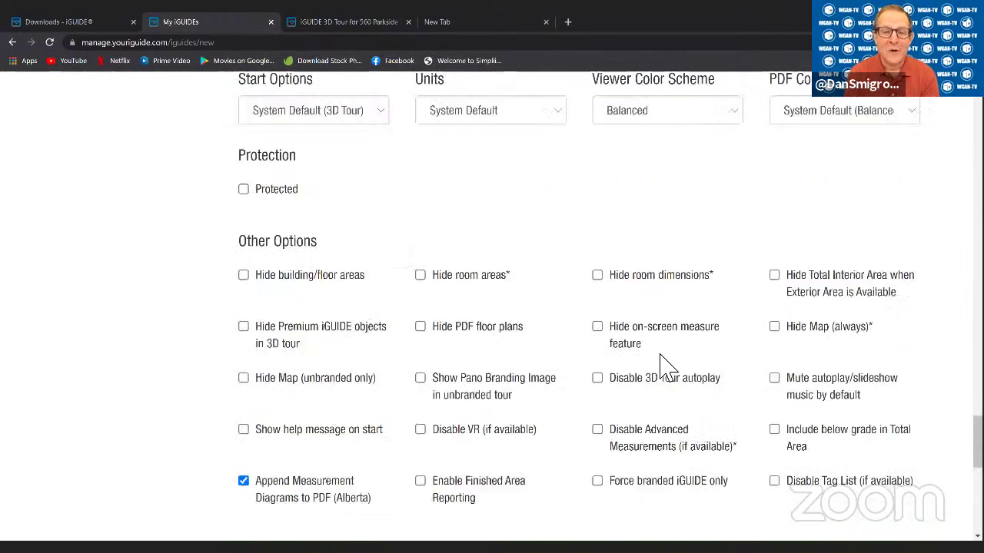
{"action": "type", "text": "on"}
{"action": "double_click", "coordinate": [536, 226]}
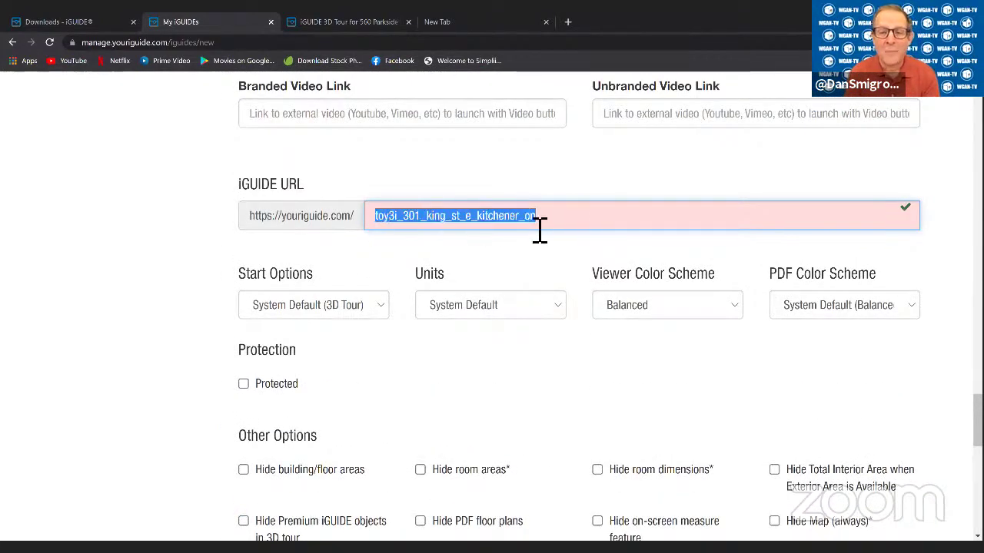
{"action": "left_click", "coordinate": [610, 227]}
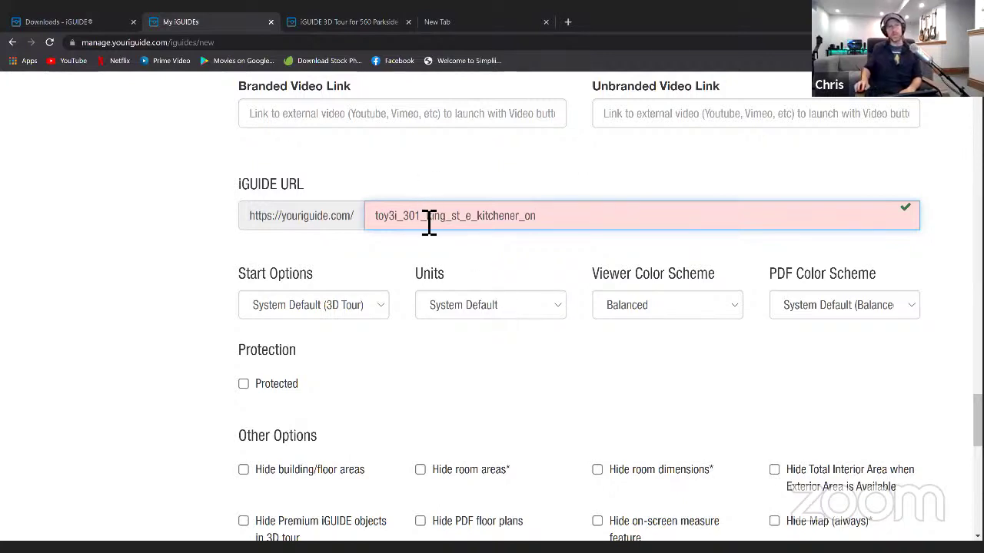
{"action": "left_click_drag", "start_coordinate": [397, 216], "coordinate": [367, 216]}
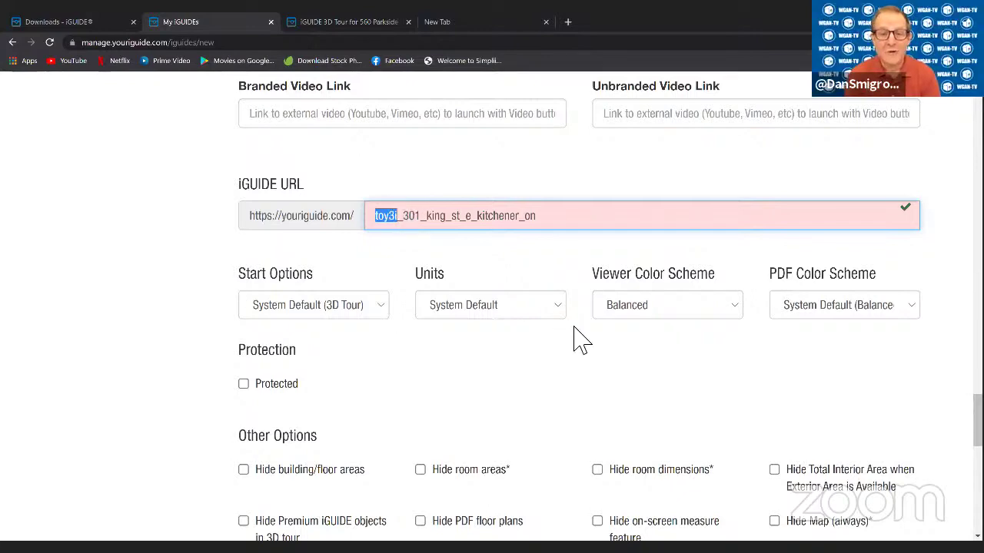
{"action": "scroll", "coordinate": [576, 338], "scroll_direction": "down", "scroll_amount": 1}
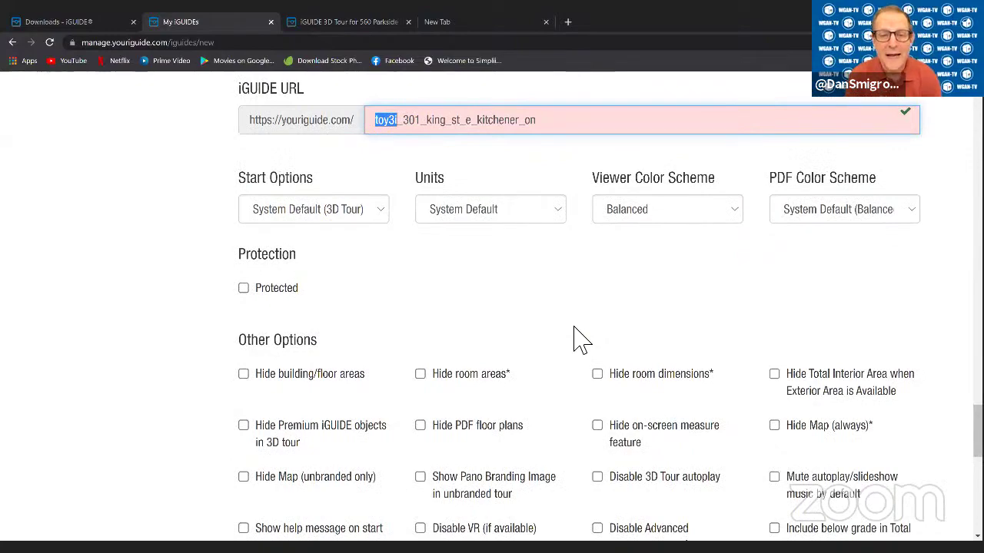
{"action": "scroll", "coordinate": [582, 338], "scroll_direction": "down", "scroll_amount": 5}
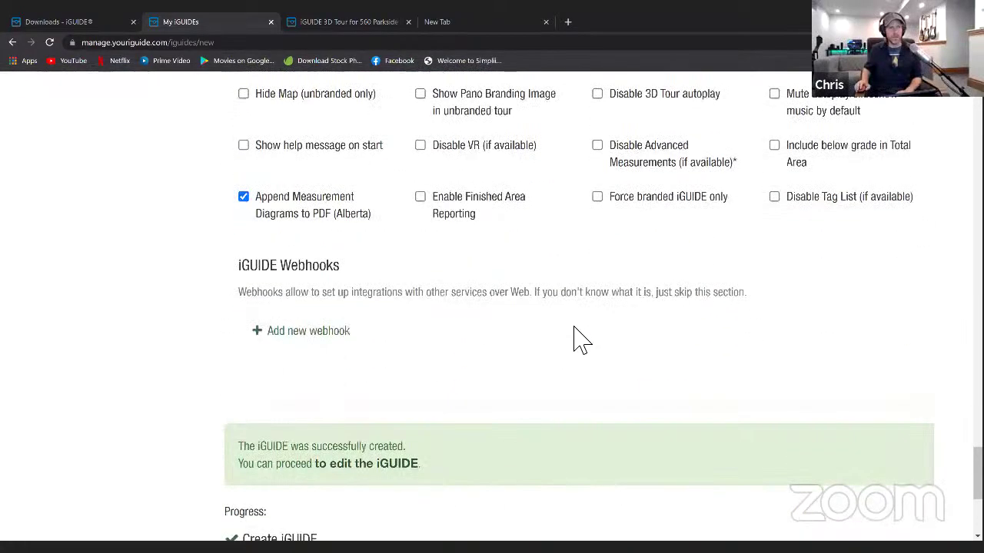
- Scroll the iGUIDE creation page to confirm the success message and upload progress
{"action": "scroll", "coordinate": [581, 338], "scroll_direction": "down", "scroll_amount": 2}
{"action": "scroll", "coordinate": [582, 338], "scroll_direction": "up", "scroll_amount": 4}
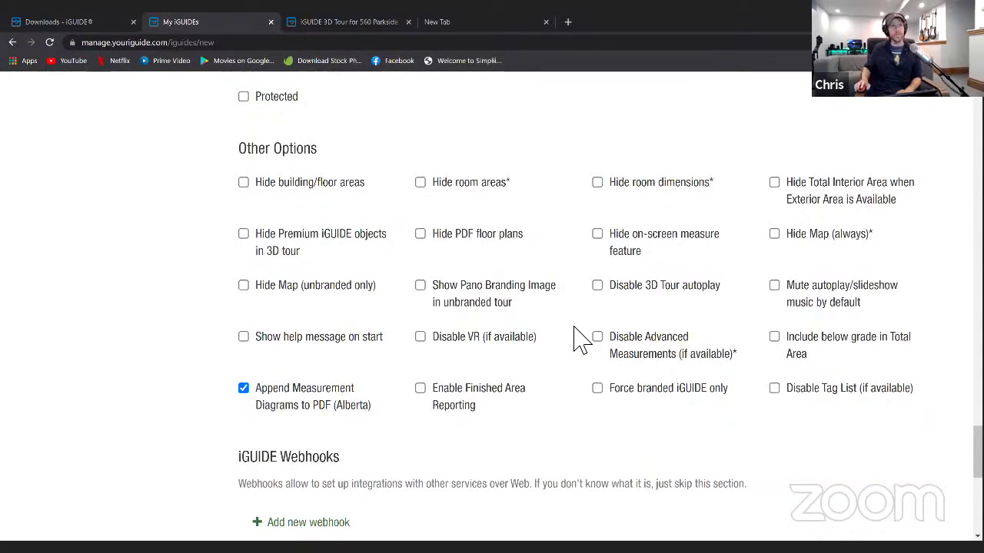
{"action": "scroll", "coordinate": [563, 346], "scroll_direction": "down", "scroll_amount": 3}
{"action": "scroll", "coordinate": [559, 350], "scroll_direction": "down", "scroll_amount": 4}
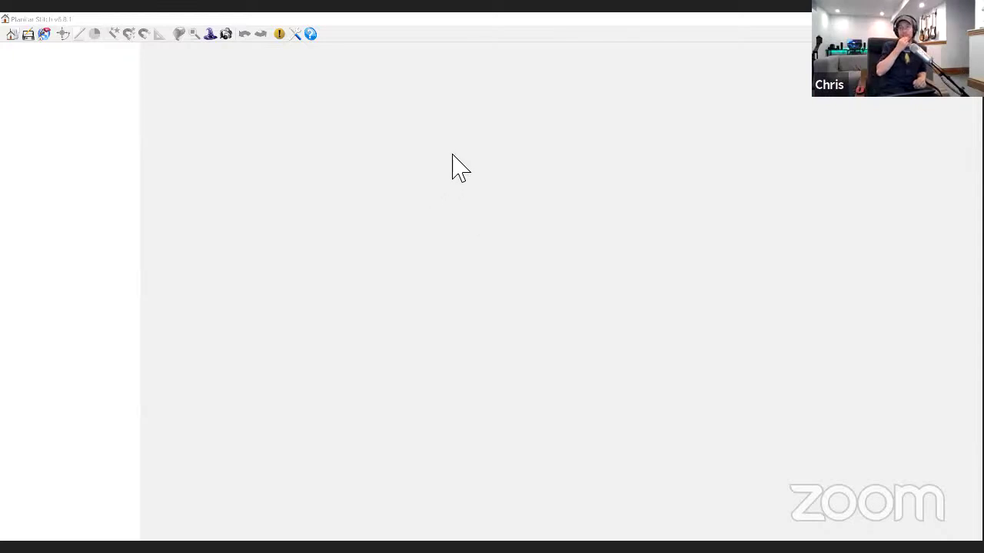
{"action": "left_click", "coordinate": [11, 35]}
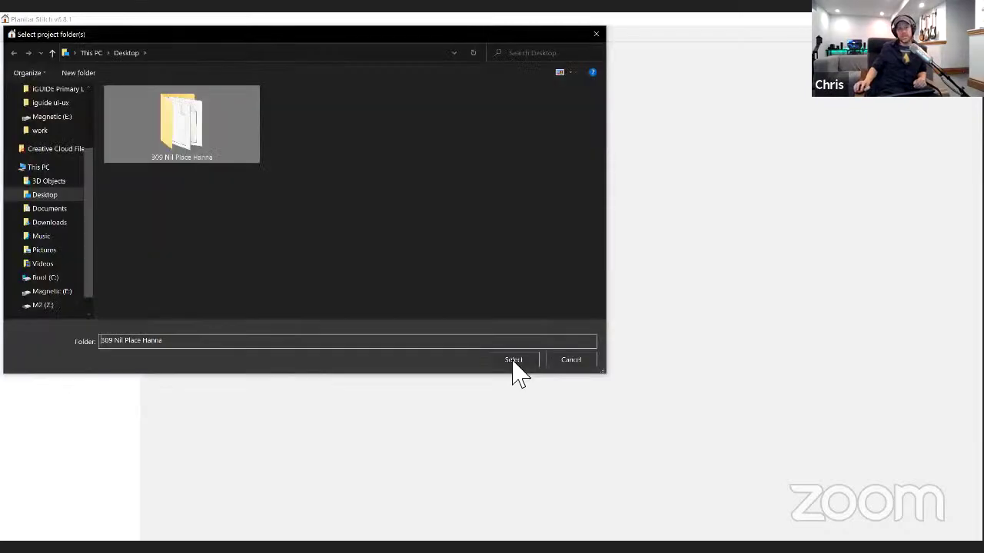
{"action": "left_click", "coordinate": [513, 361]}
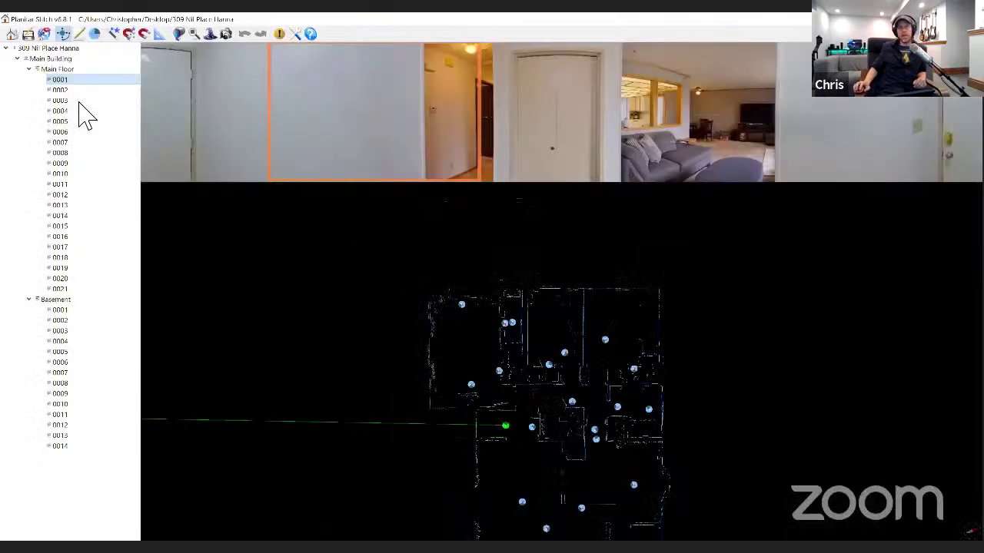
{"action": "left_click", "coordinate": [61, 82]}
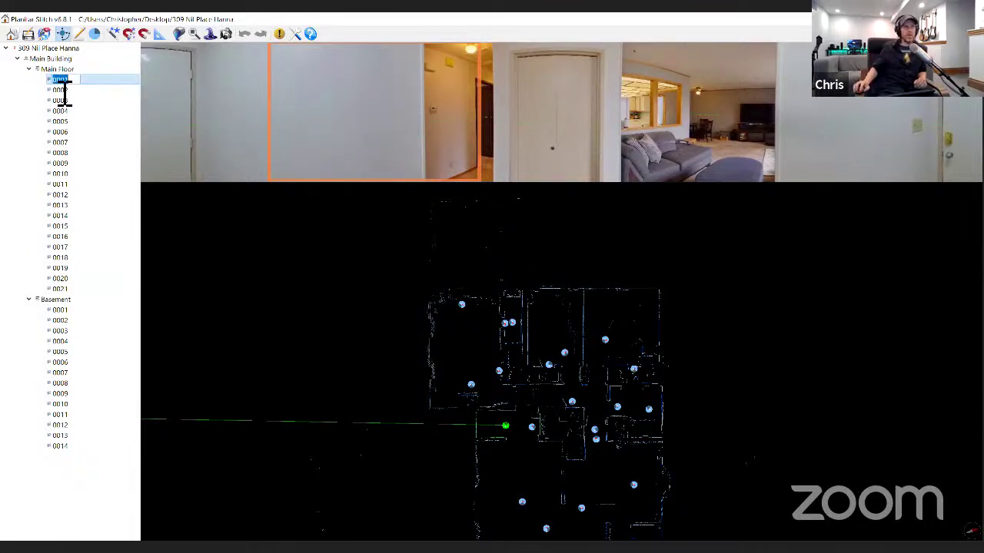
- Step down through Main Floor scans 0001 to 0019 and on into the Basement
{"action": "left_click", "coordinate": [104, 104]}
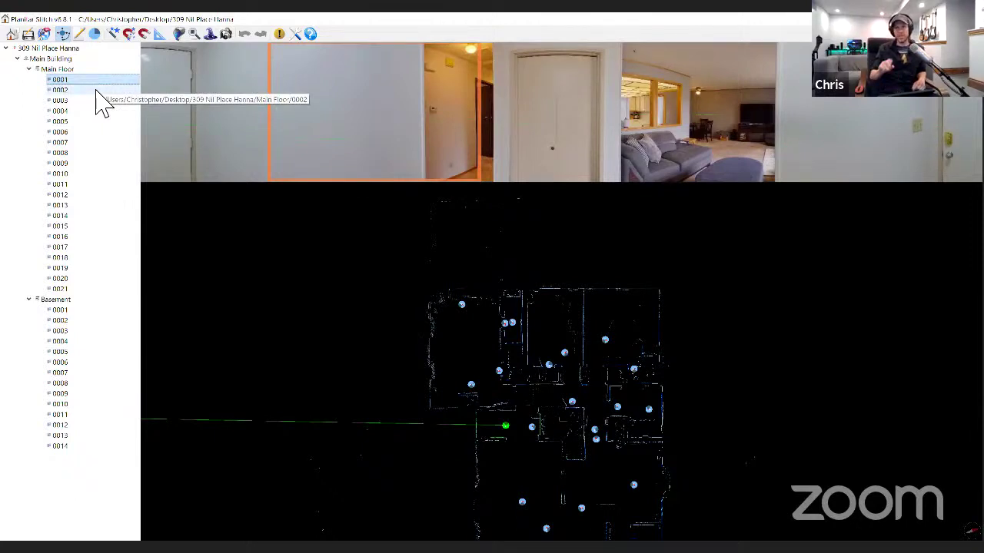
{"action": "key", "text": "Down"}
{"action": "key", "text": "Down"}
{"action": "key", "text": "Down"}
{"action": "key", "text": "Down"}
{"action": "key", "text": "Down"}
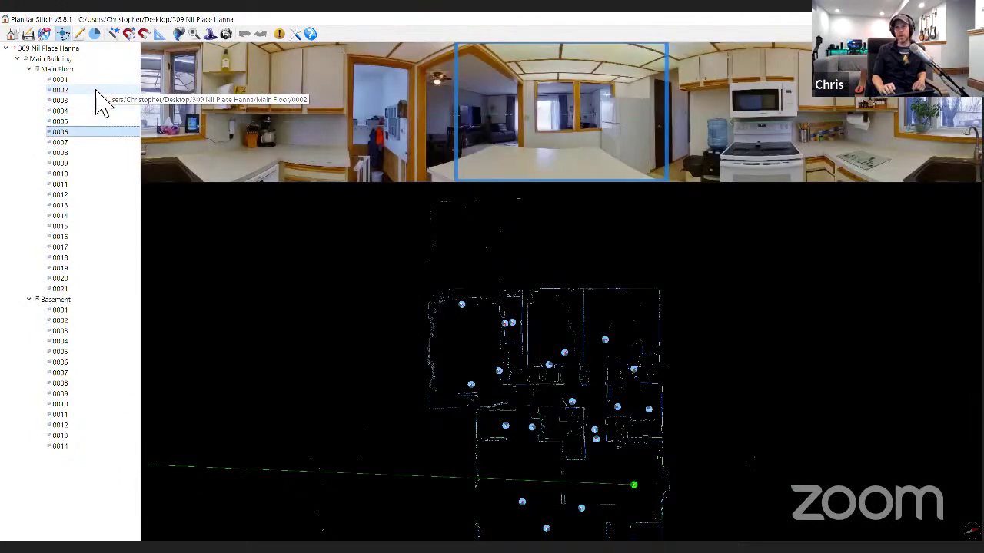
{"action": "key", "text": "Down"}
{"action": "key", "text": "Down"}
{"action": "key", "text": "Down"}
{"action": "key", "text": "Down"}
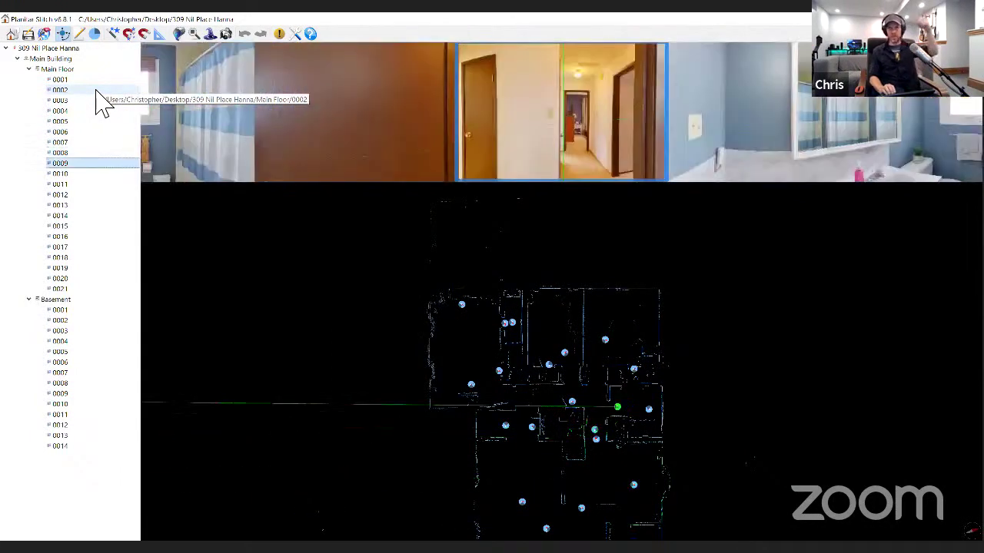
{"action": "key", "text": "Down"}
{"action": "key", "text": "Down"}
{"action": "key", "text": "Down"}
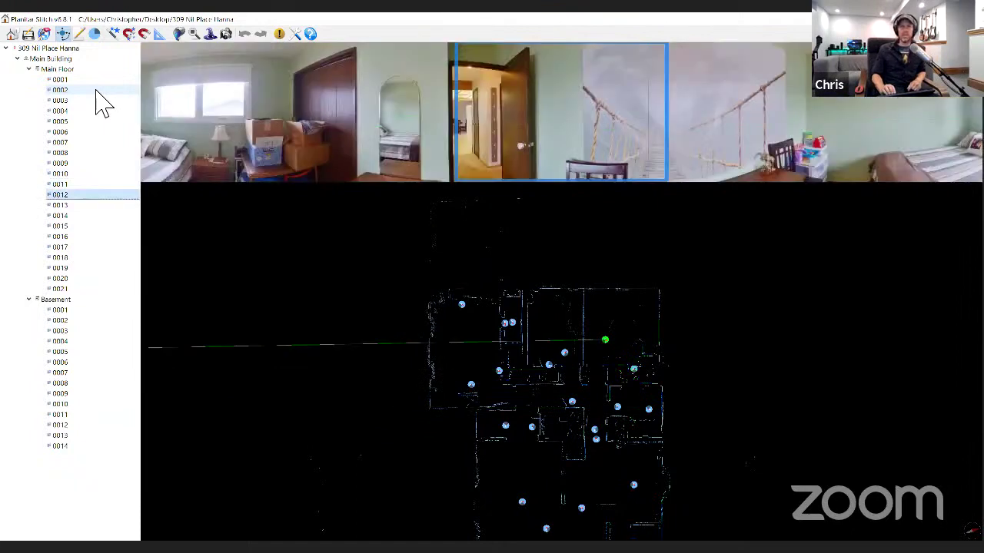
{"action": "key", "text": "Down"}
{"action": "key", "text": "Down"}
{"action": "key", "text": "Down"}
{"action": "key", "text": "Down"}
{"action": "key", "text": "Down"}
{"action": "key", "text": "Down"}
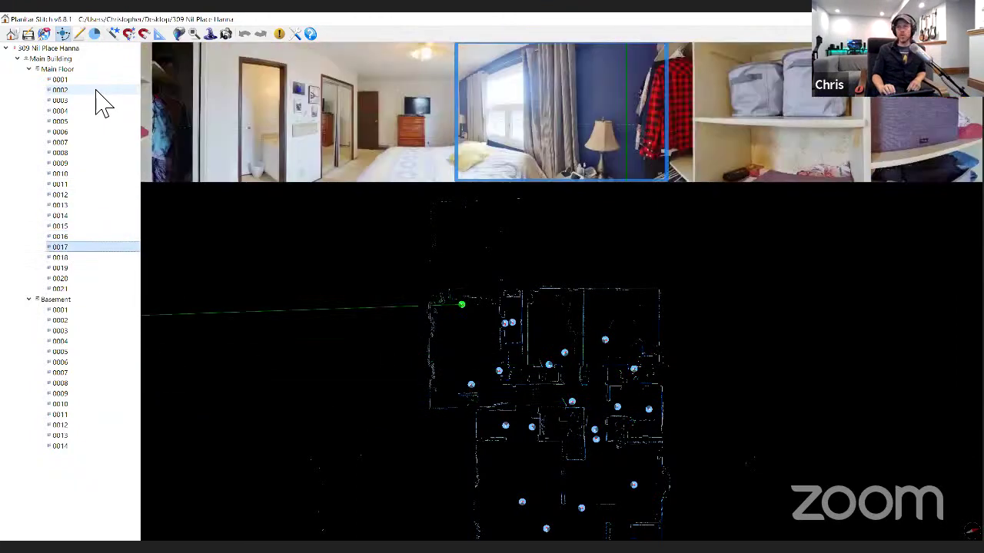
{"action": "key", "text": "Down"}
{"action": "key", "text": "Down"}
{"action": "key", "text": "Down"}
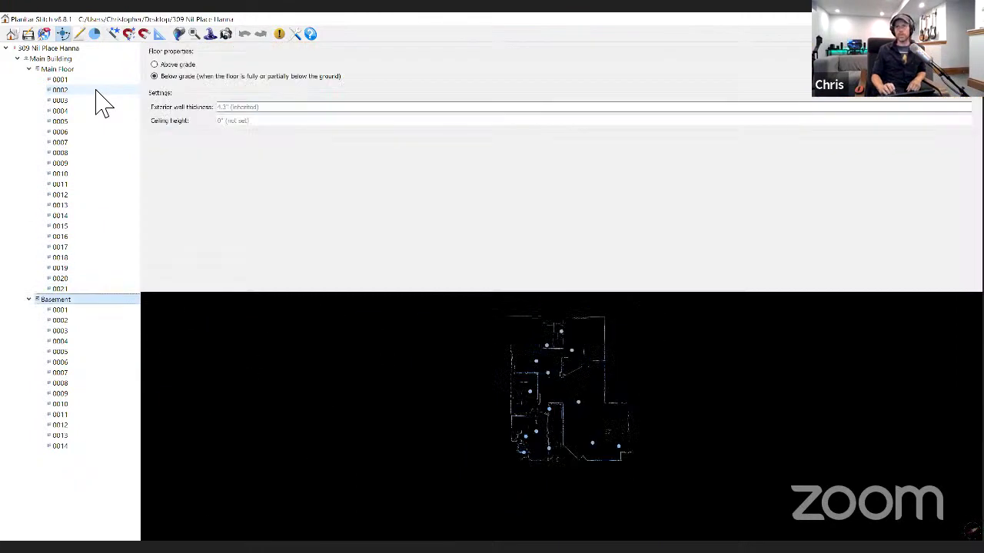
- Review Basement scans 0005 through 0012, then return to Main Floor scan 0001
{"action": "key", "text": "Down"}
{"action": "key", "text": "Down"}
{"action": "key", "text": "Down"}
{"action": "key", "text": "Down"}
{"action": "key", "text": "Down"}
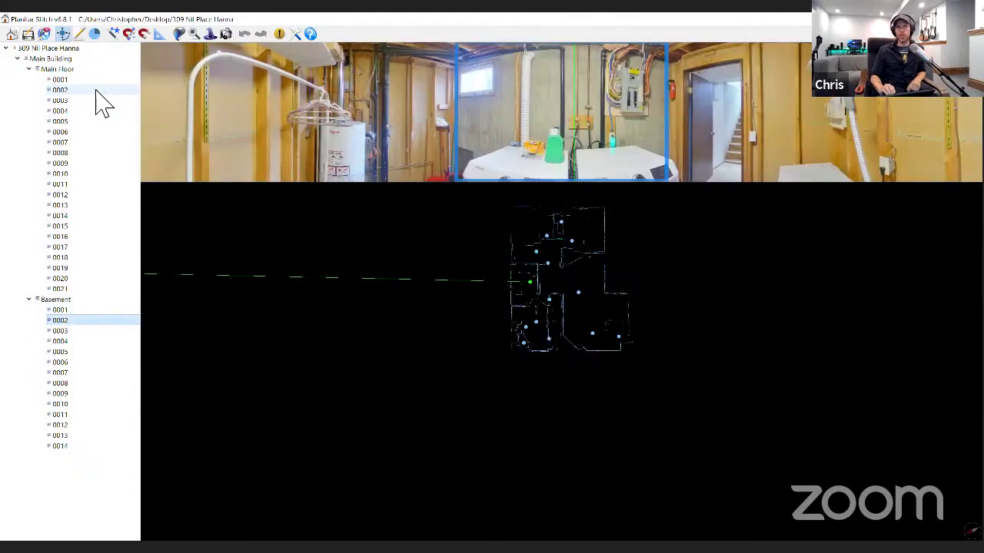
{"action": "key", "text": "Down"}
{"action": "key", "text": "Down"}
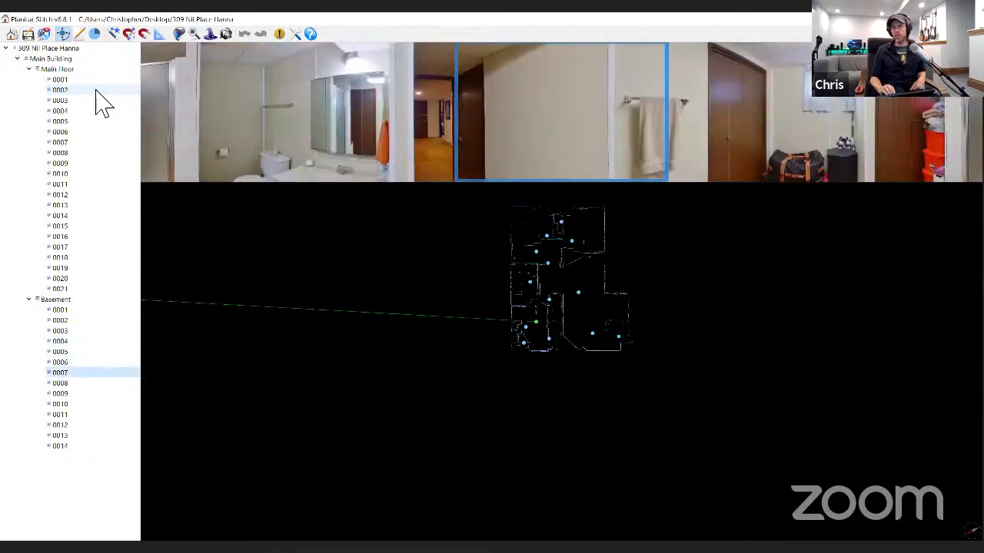
{"action": "key", "text": "Down"}
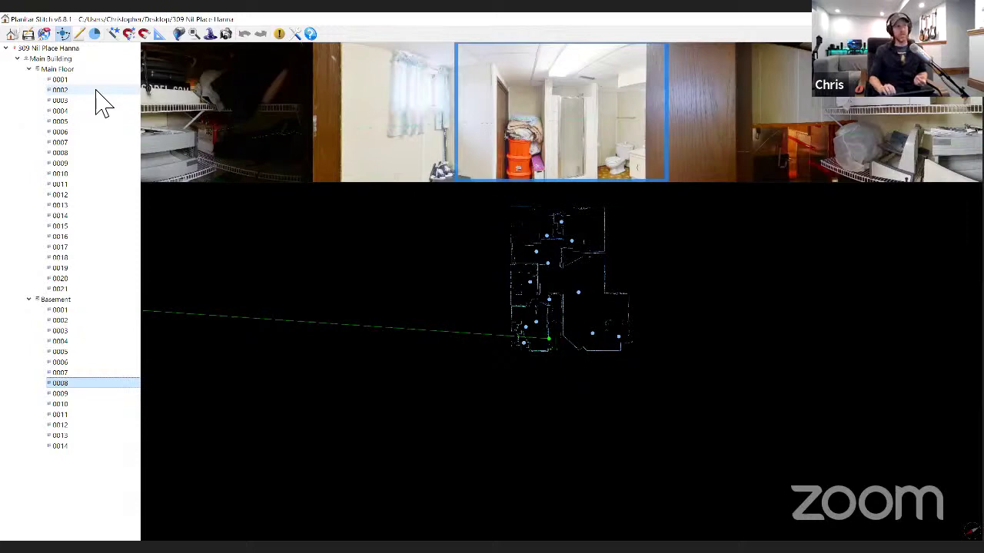
{"action": "key", "text": "Down"}
{"action": "key", "text": "Down"}
{"action": "key", "text": "Down"}
{"action": "key", "text": "Down"}
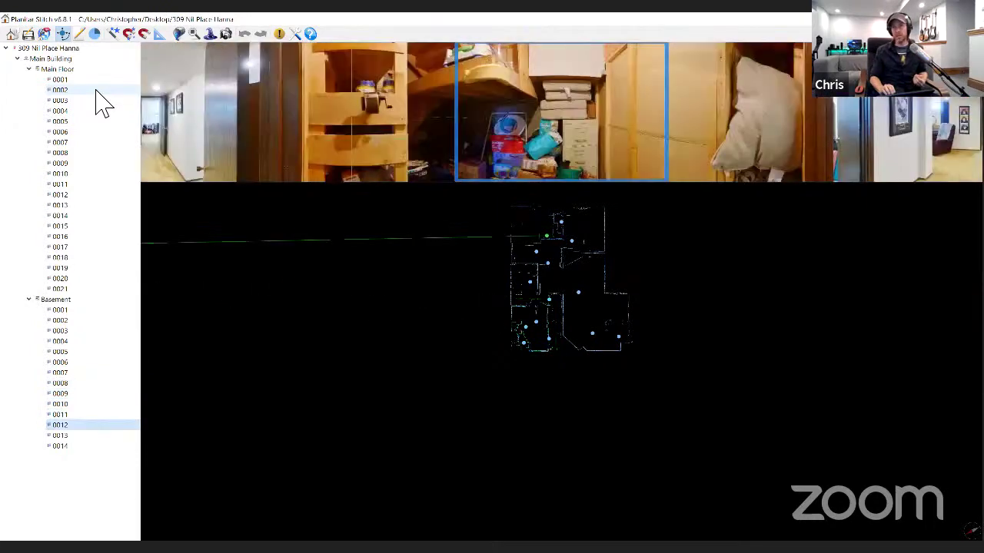
{"action": "key", "text": "Up"}
{"action": "key", "text": "Up"}
{"action": "key", "text": "Up"}
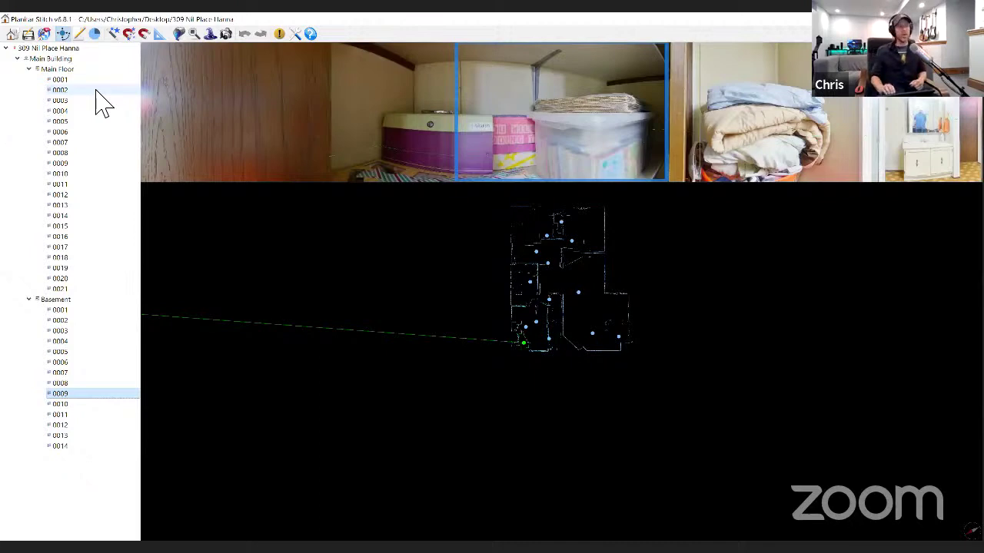
{"action": "key", "text": "Down"}
{"action": "key", "text": "Down"}
{"action": "key", "text": "Down"}
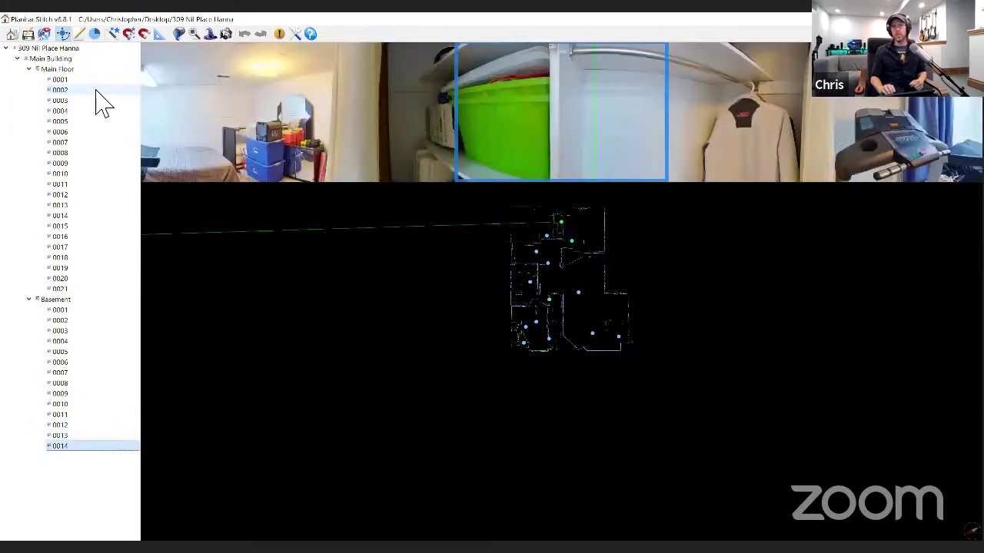
{"action": "key", "text": "Up"}
{"action": "key", "text": "Up"}
{"action": "key", "text": "Up"}
{"action": "key", "text": "Up"}
{"action": "key", "text": "Up"}
{"action": "key", "text": "Up"}
{"action": "key", "text": "Up"}
{"action": "key", "text": "Up"}
{"action": "key", "text": "Up"}
{"action": "key", "text": "Up"}
{"action": "key", "text": "Up"}
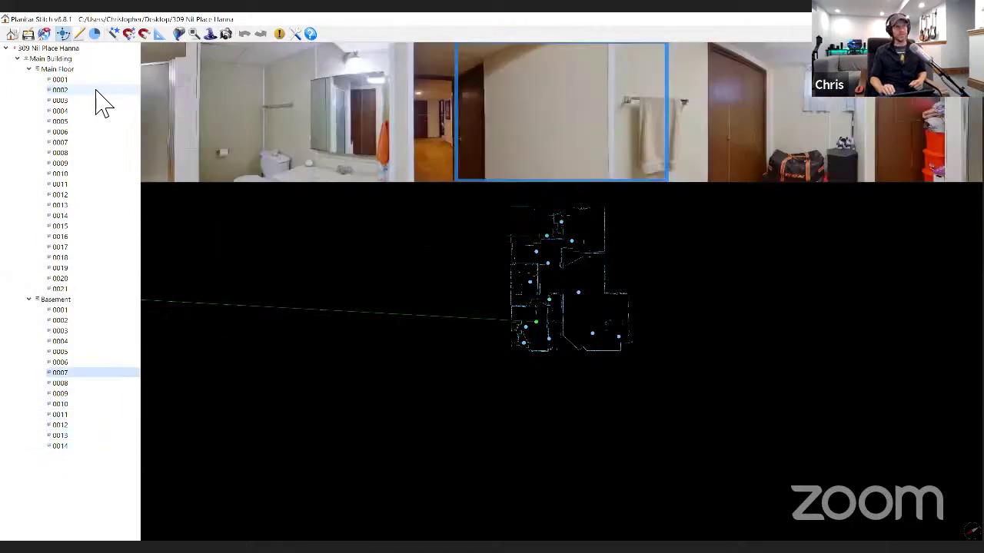
{"action": "key", "text": "Up"}
{"action": "key", "text": "Up"}
{"action": "key", "text": "Up"}
{"action": "key", "text": "Up"}
{"action": "key", "text": "Up"}
{"action": "key", "text": "Up"}
{"action": "key", "text": "Up"}
{"action": "key", "text": "Up"}
{"action": "key", "text": "Up"}
{"action": "key", "text": "Up"}
{"action": "key", "text": "Up"}
{"action": "key", "text": "Up"}
{"action": "key", "text": "Up"}
{"action": "key", "text": "Up"}
{"action": "key", "text": "Up"}
{"action": "key", "text": "Up"}
{"action": "key", "text": "Up"}
{"action": "key", "text": "Up"}
{"action": "key", "text": "Up"}
{"action": "key", "text": "Up"}
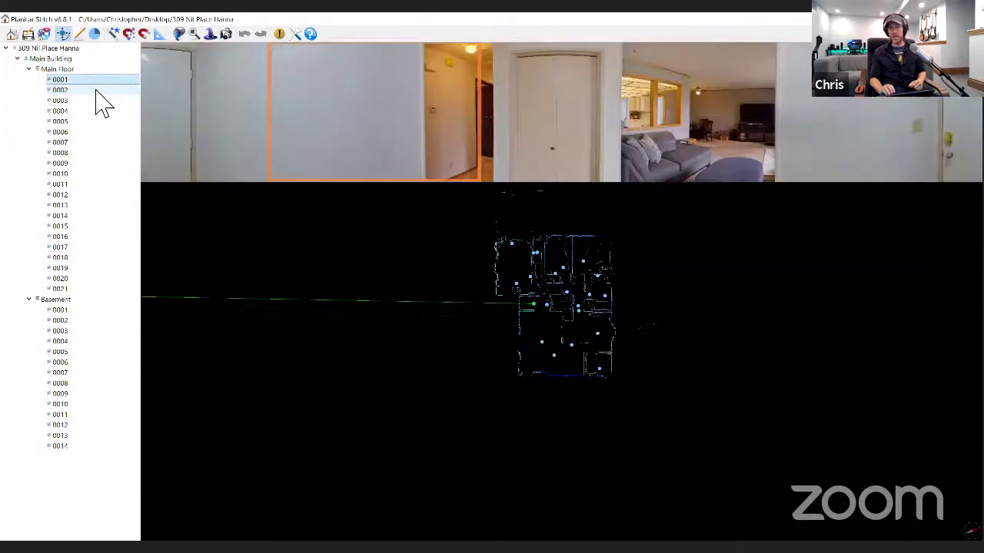
- Review Main Floor scans 0002 to 0005, ending on the Main Floor's floor properties
{"action": "key", "text": "Down"}
{"action": "key", "text": "Up"}
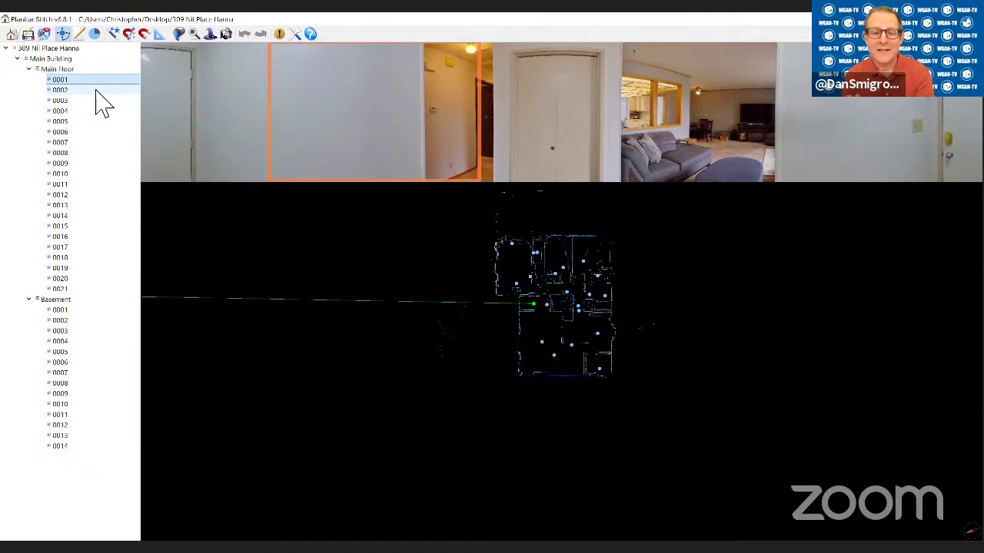
{"action": "key", "text": "Down"}
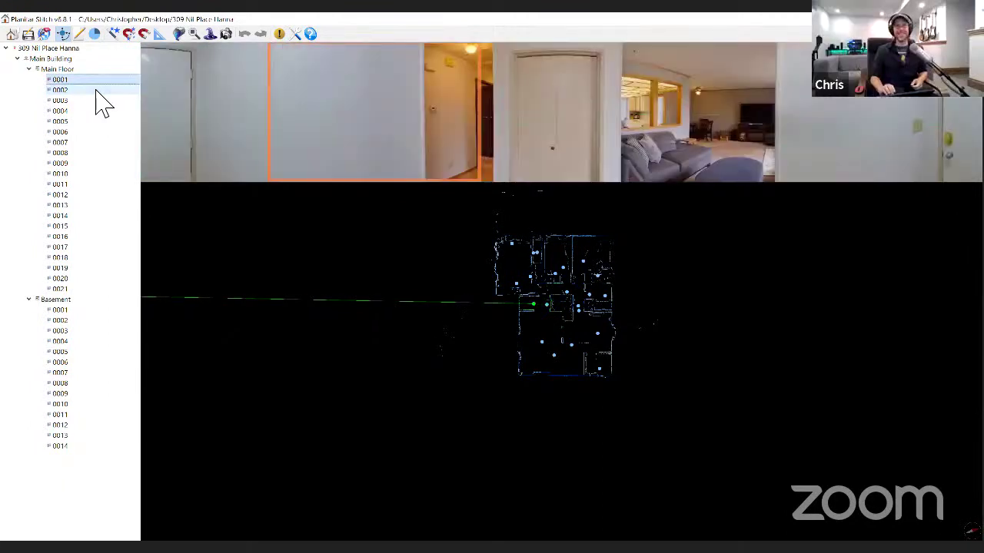
{"action": "key", "text": "Down"}
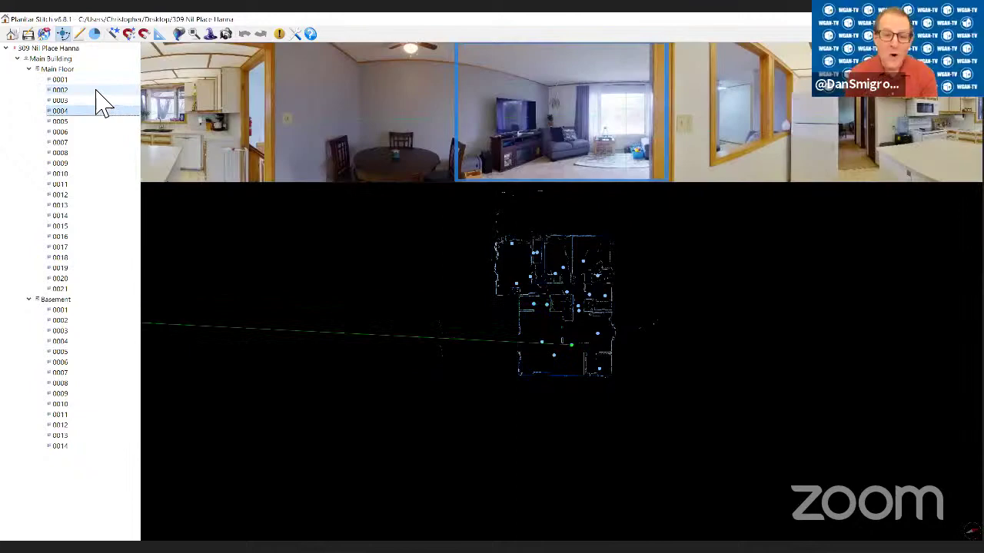
{"action": "key", "text": "Up"}
{"action": "key", "text": "Up"}
{"action": "key", "text": "Down"}
{"action": "key", "text": "Down"}
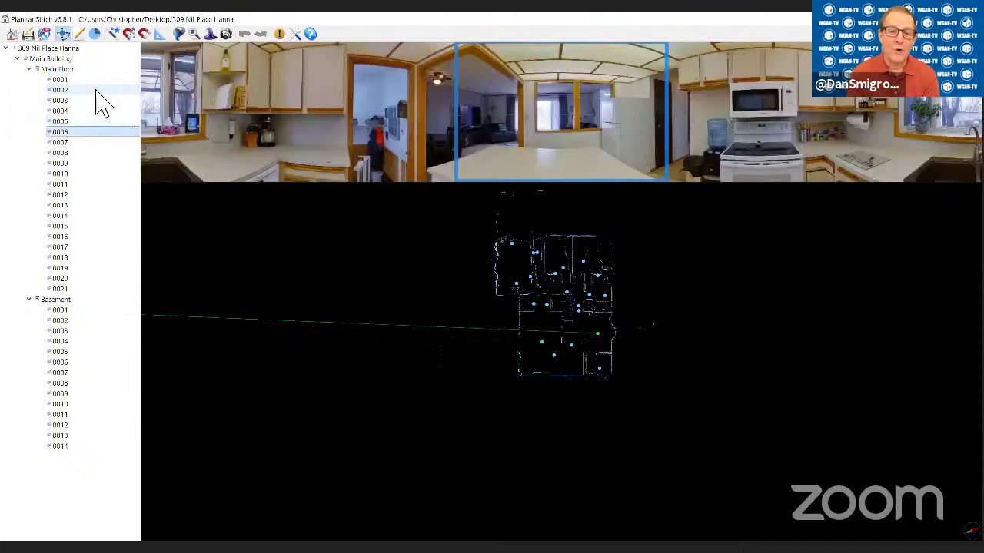
{"action": "key", "text": "Up"}
{"action": "key", "text": "Up"}
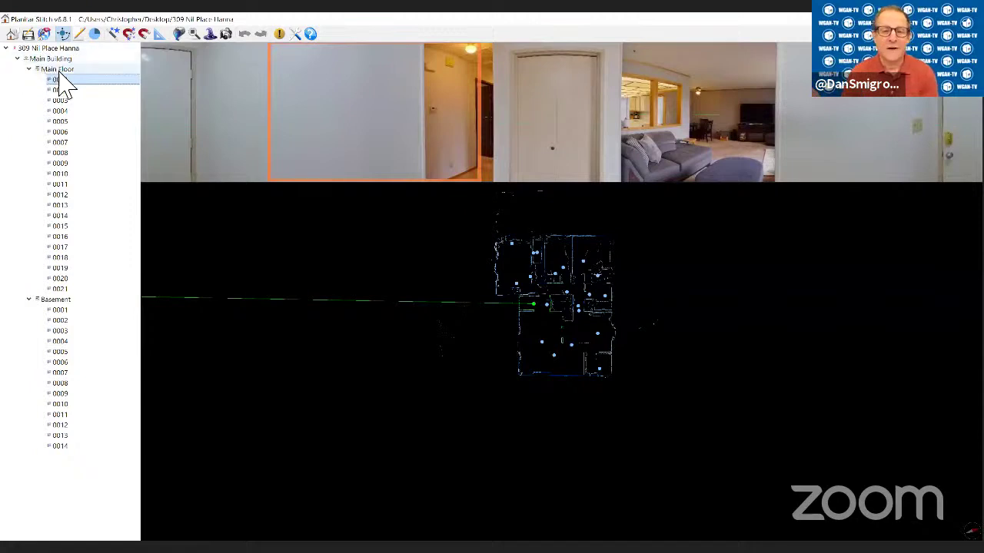
{"action": "key", "text": "Up"}
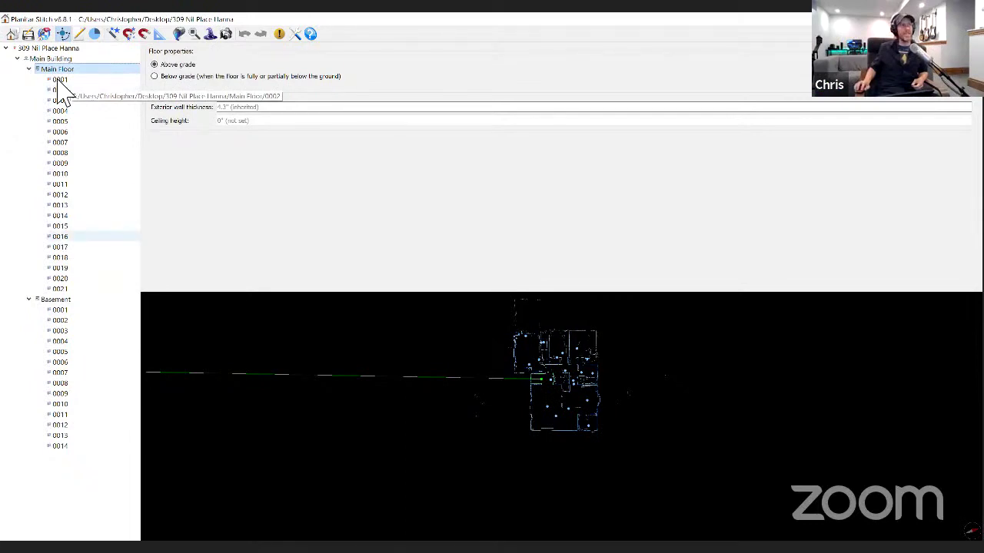
{"action": "key", "text": "Down"}
{"action": "key", "text": "Down"}
{"action": "key", "text": "Down"}
{"action": "key", "text": "Down"}
{"action": "key", "text": "Down"}
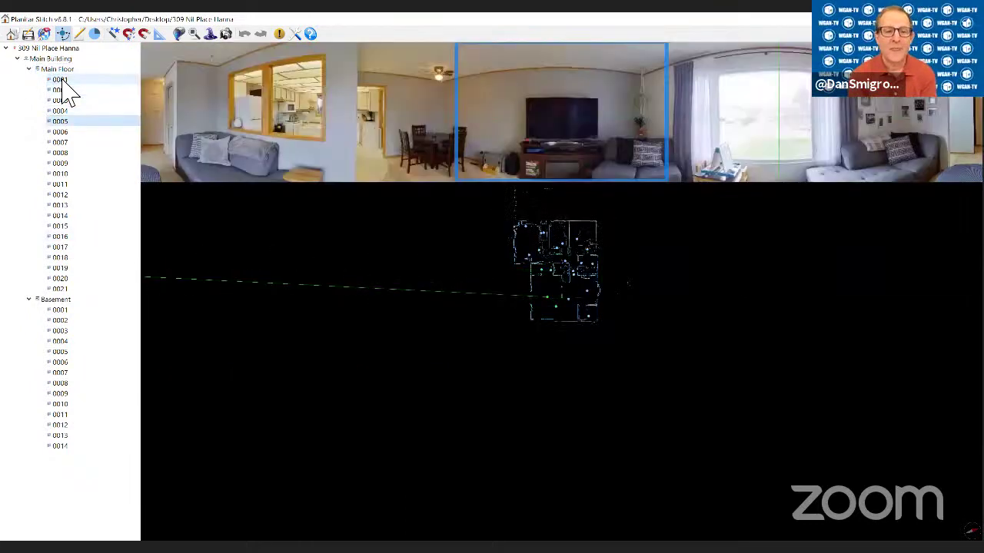
{"action": "key", "text": "Up"}
{"action": "key", "text": "Up"}
{"action": "key", "text": "Up"}
{"action": "key", "text": "Up"}
{"action": "key", "text": "Up"}
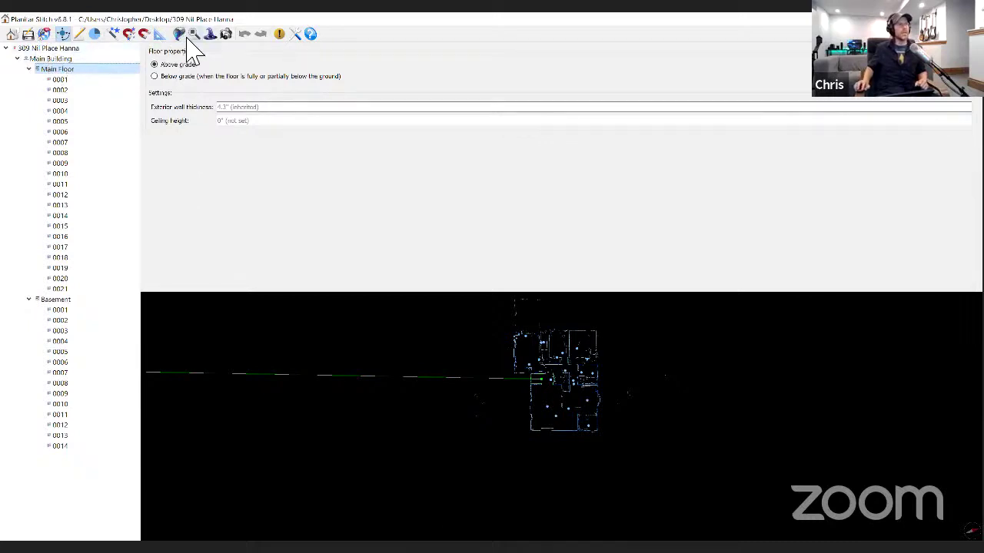
- Run the pre-upload problem check and close its floor-problem warning
{"action": "left_click", "coordinate": [44, 33]}
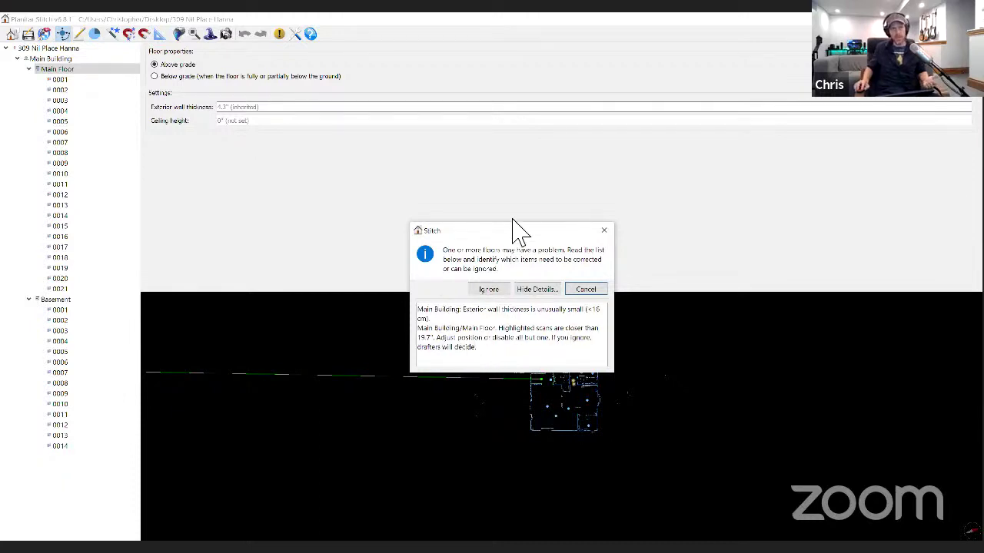
{"action": "left_click_drag", "start_coordinate": [513, 223], "coordinate": [498, 151]}
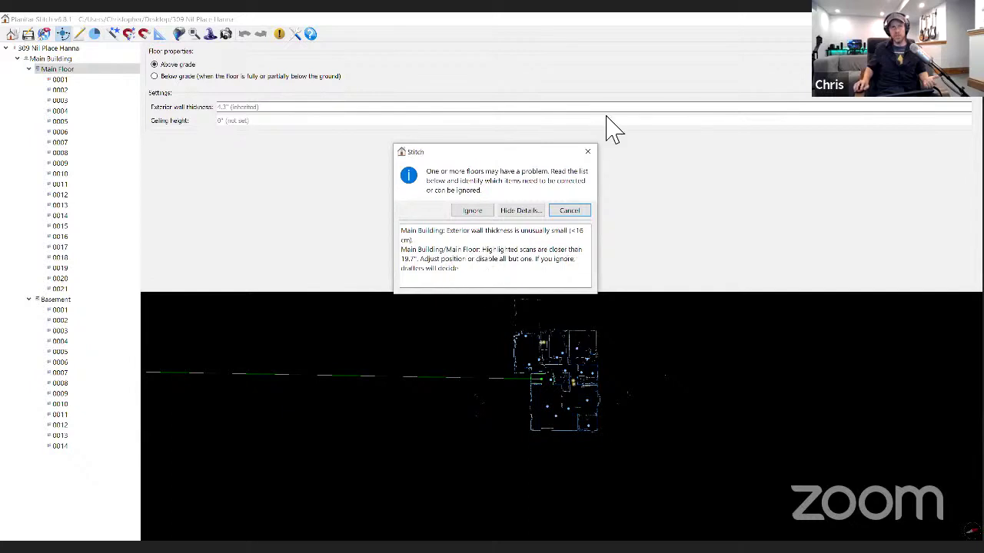
{"action": "left_click", "coordinate": [588, 151]}
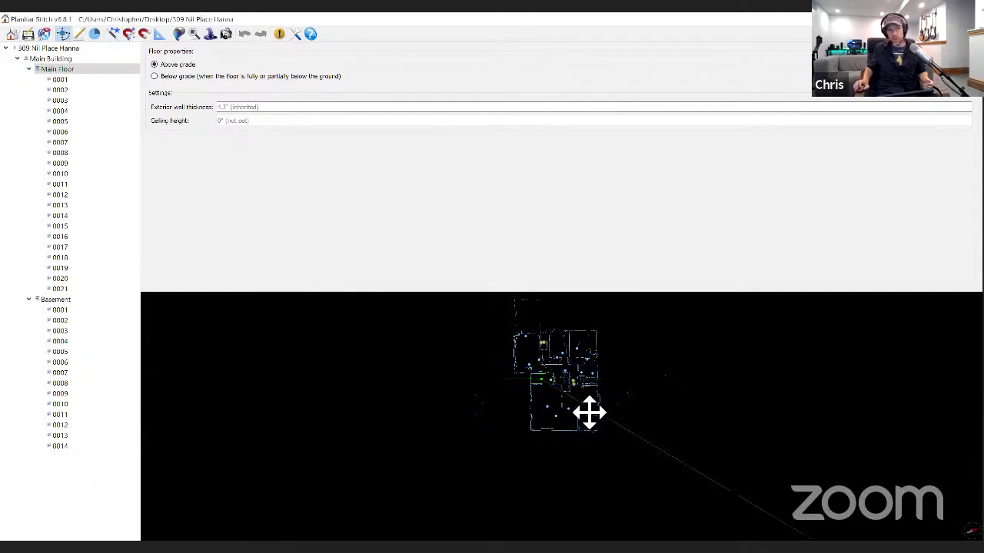
{"action": "scroll", "coordinate": [589, 413], "scroll_direction": "up", "scroll_amount": 5}
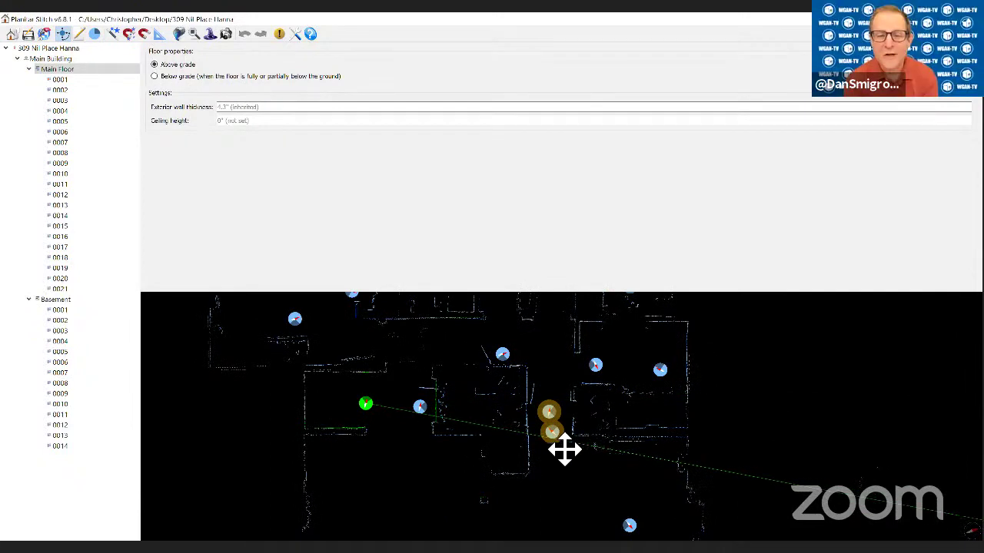
{"action": "scroll", "coordinate": [565, 450], "scroll_direction": "down", "scroll_amount": 5}
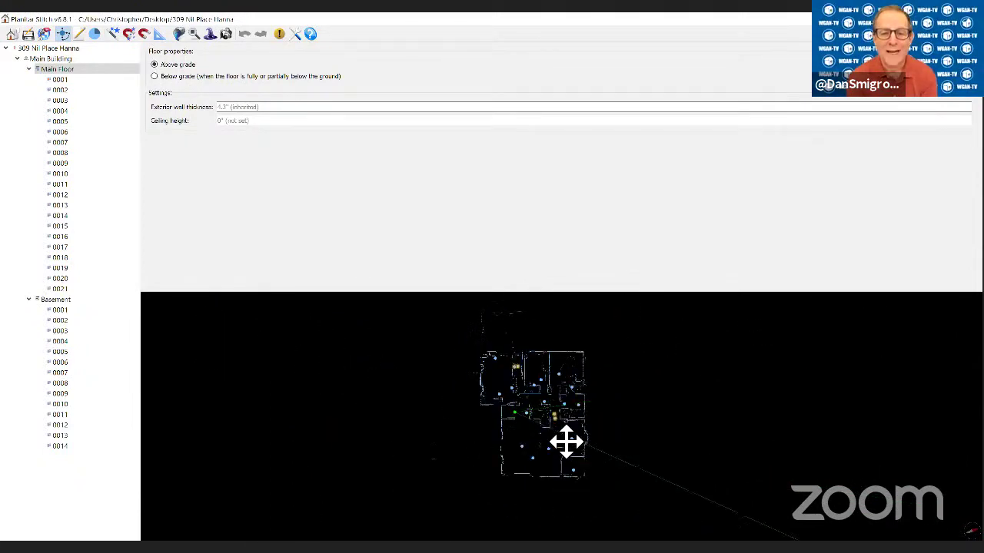
- Rerun the check, cancel the too-close-scans warning, and open main-floor scan 0001
{"action": "left_click", "coordinate": [43, 33]}
{"action": "left_click_drag", "start_coordinate": [496, 230], "coordinate": [501, 191]}
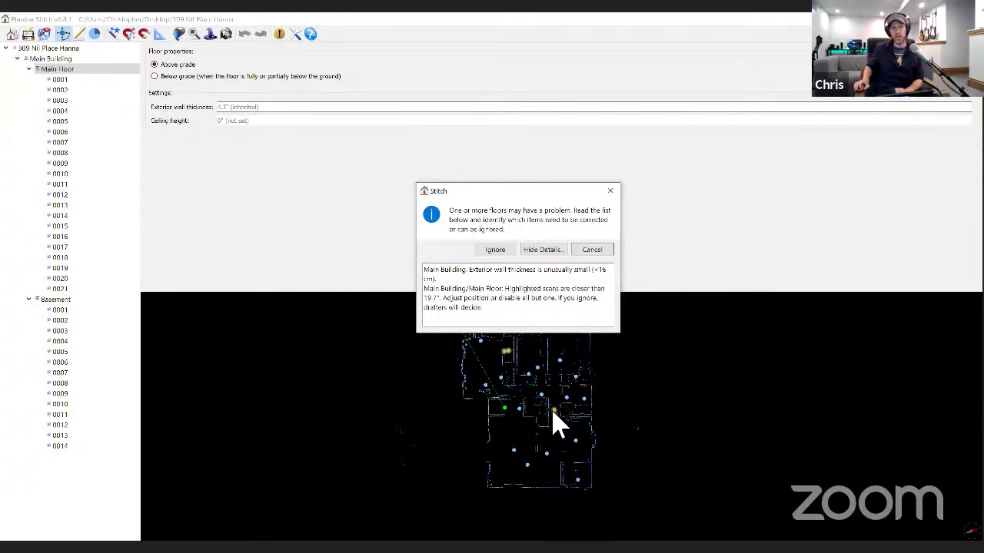
{"action": "left_click", "coordinate": [595, 256]}
{"action": "left_click_drag", "start_coordinate": [550, 440], "coordinate": [553, 411]}
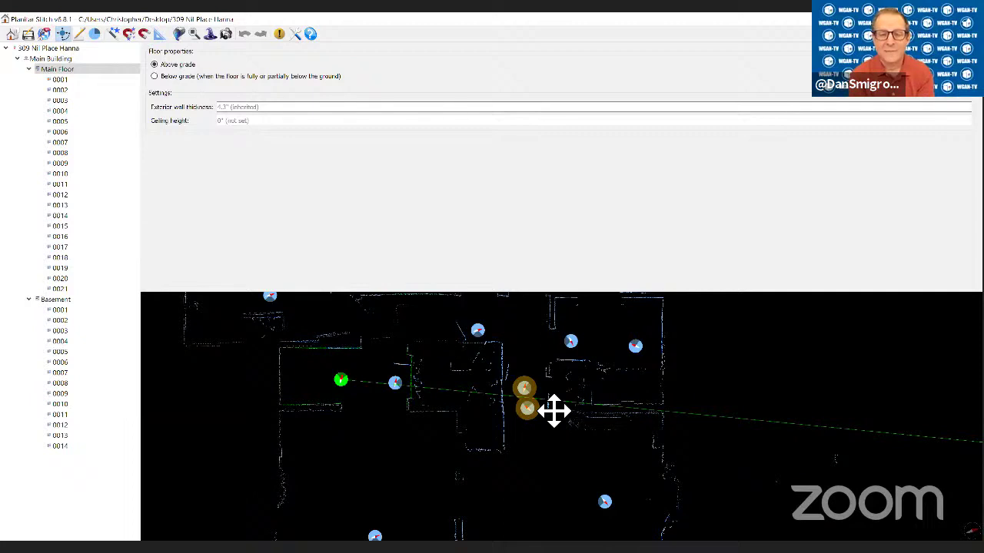
{"action": "left_click", "coordinate": [61, 80]}
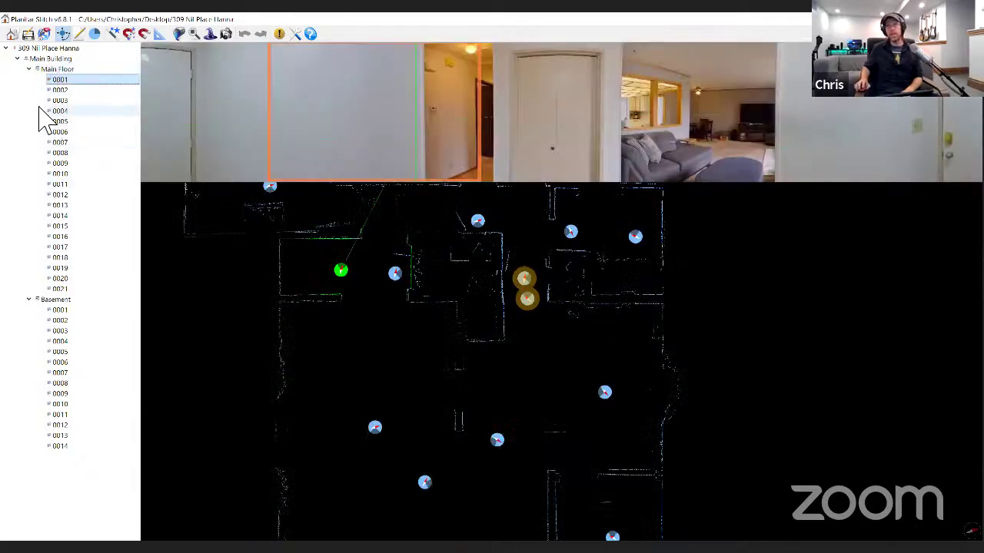
- Set main-floor scan 0002 to Hide in iGUIDE
{"action": "left_click", "coordinate": [62, 90]}
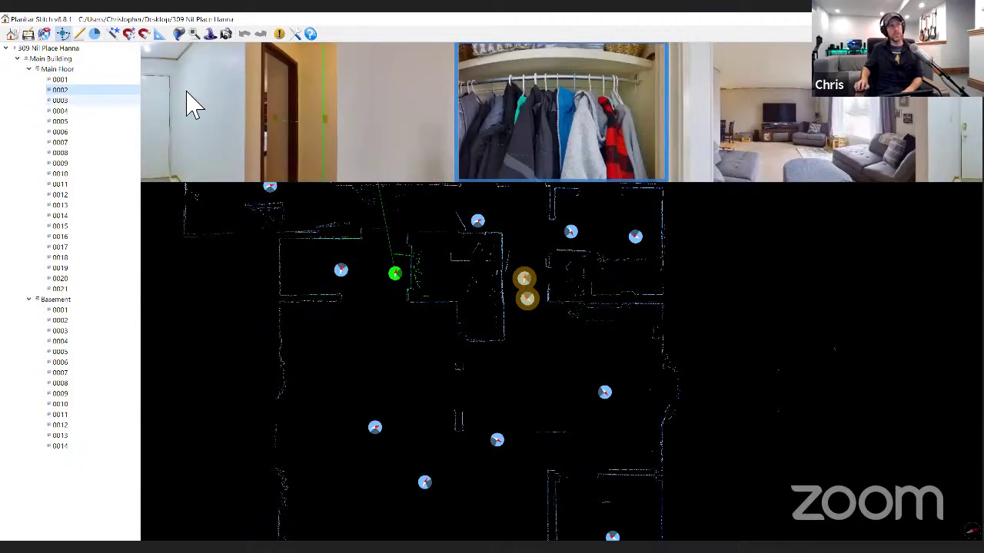
{"action": "right_click", "coordinate": [63, 93]}
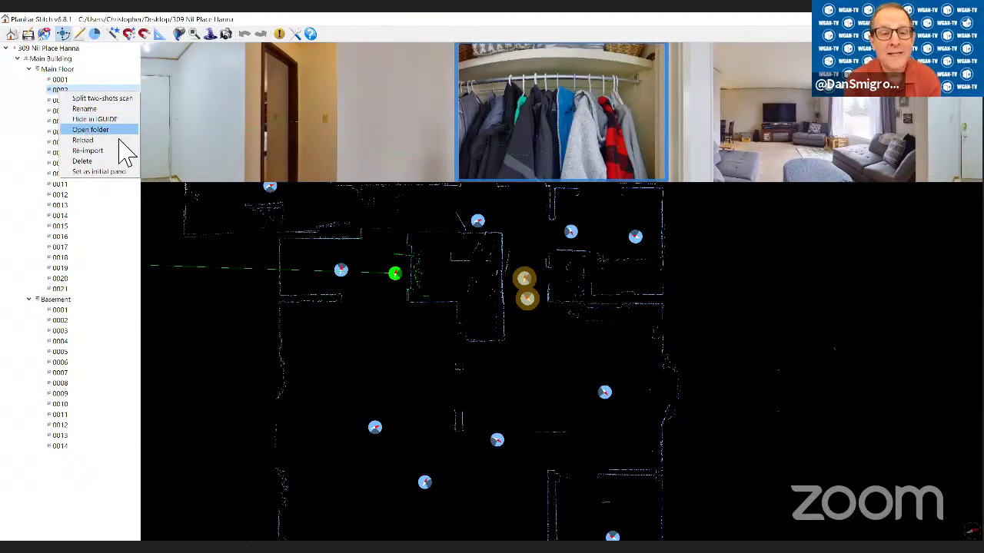
{"action": "left_click", "coordinate": [116, 131]}
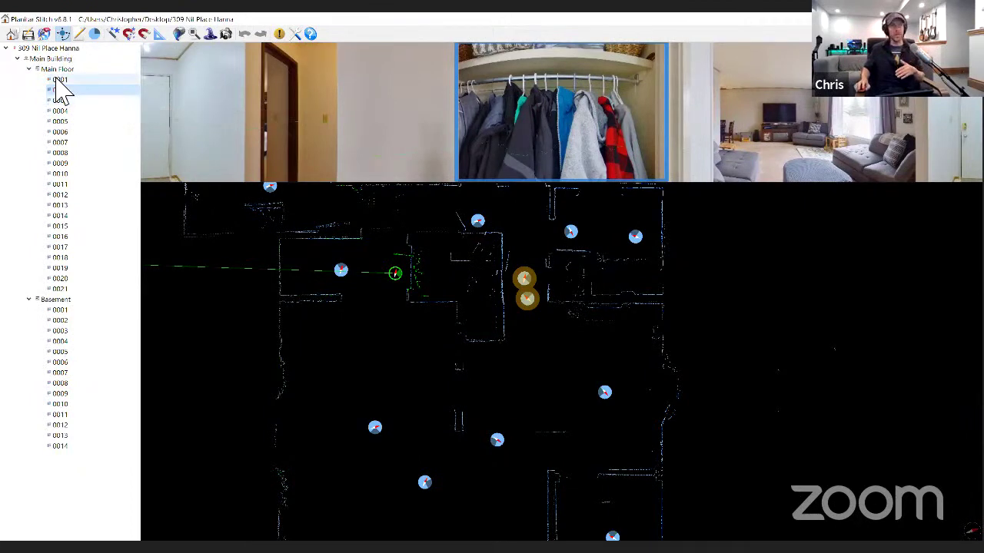
- Review the panoramas of main-floor scans 0004 through 0008
{"action": "left_click", "coordinate": [61, 111]}
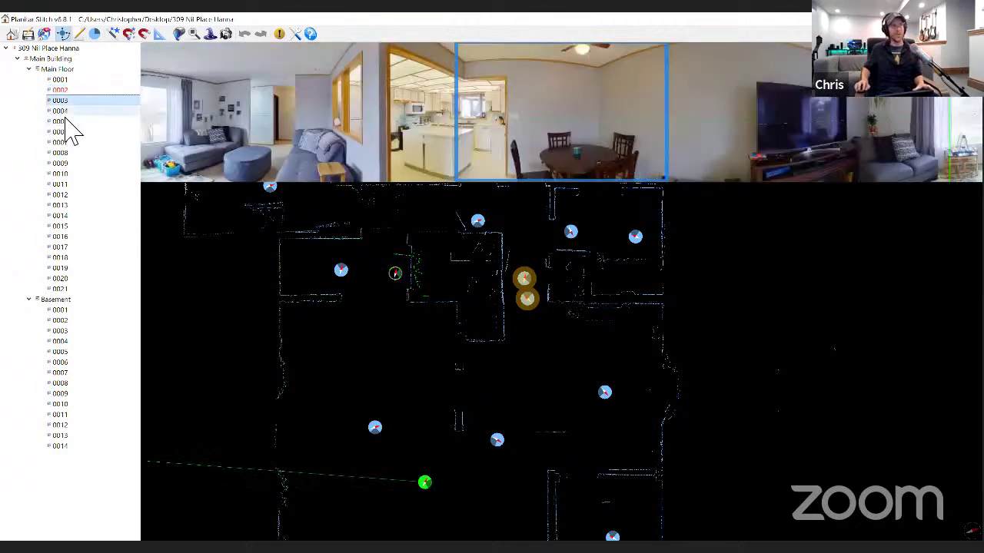
{"action": "left_click", "coordinate": [61, 122]}
{"action": "key", "text": "Down"}
{"action": "key", "text": "Down"}
{"action": "key", "text": "Down"}
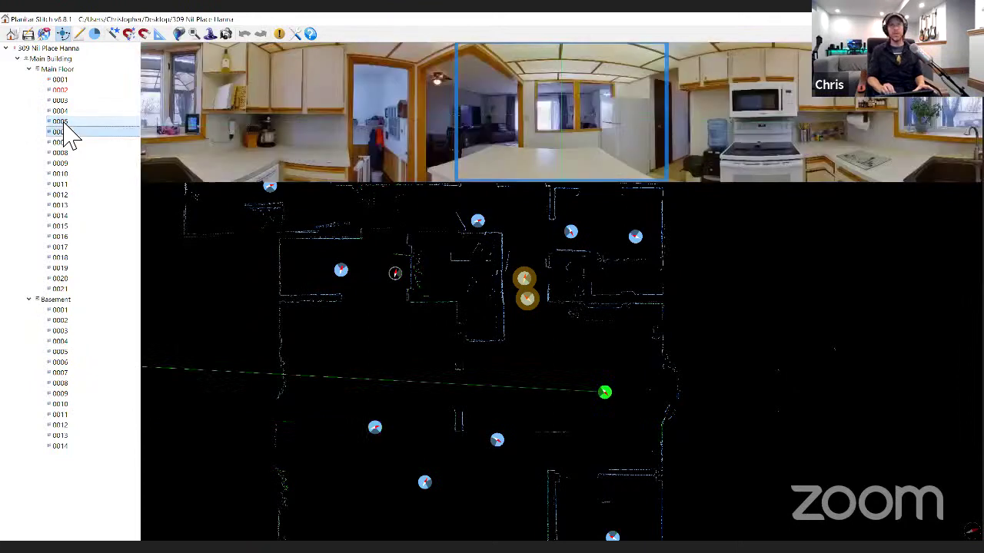